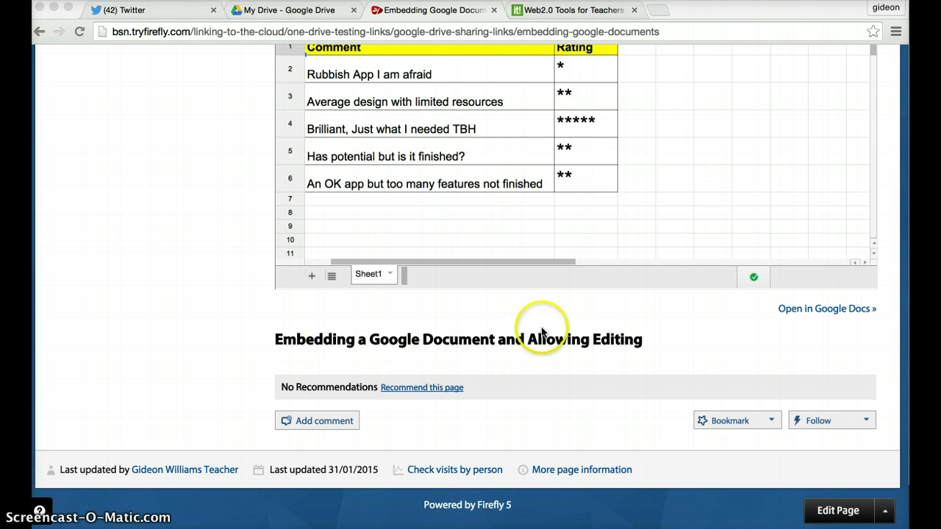
In edit mode, add a Google Doc block on a new line under the allowing-editing heading.
{"action": "left_click", "coordinate": [832, 514]}
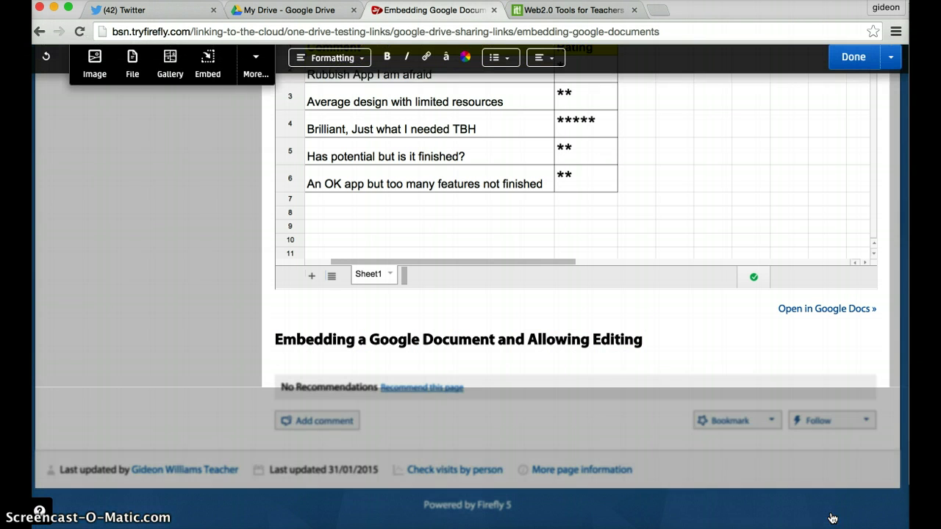
{"action": "left_click", "coordinate": [689, 348]}
{"action": "key", "text": "Return"}
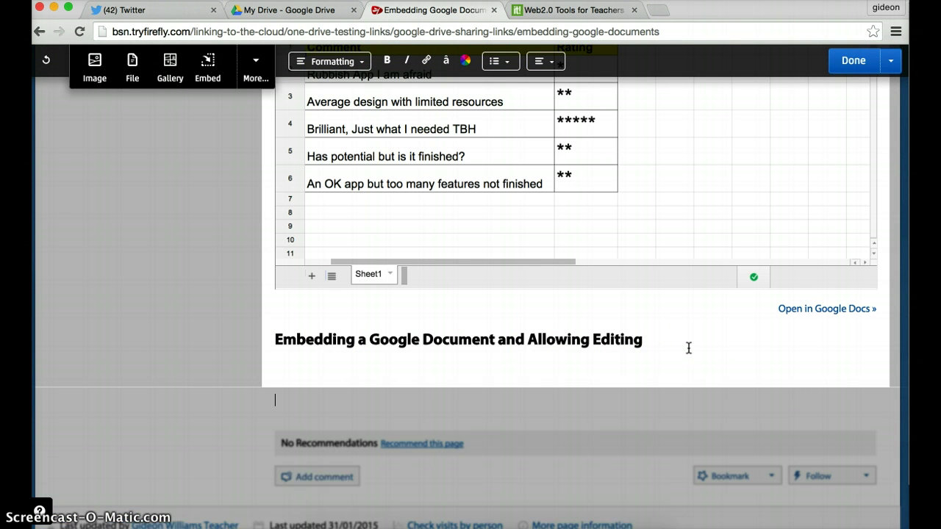
{"action": "left_click", "coordinate": [257, 70]}
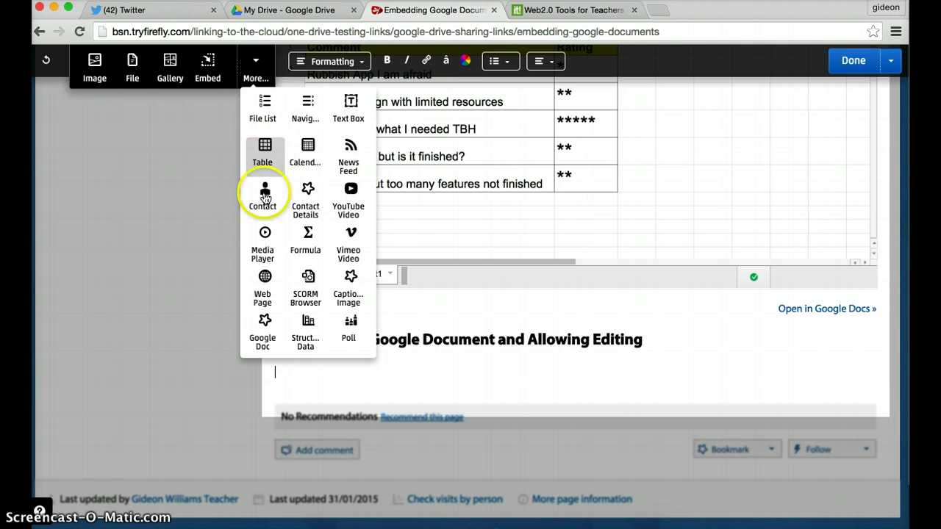
{"action": "left_click", "coordinate": [262, 335]}
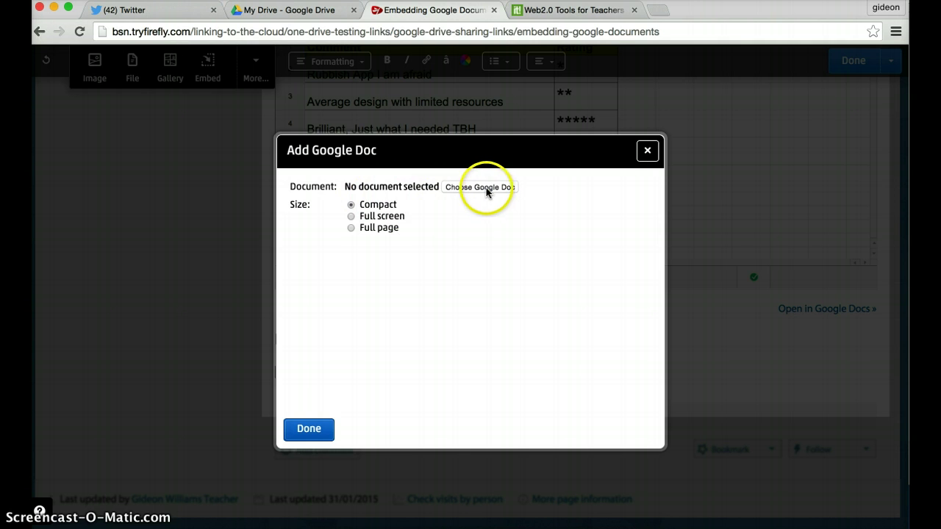
Choose poster.docx as the embedded document, let page visitors edit it, and confirm.
{"action": "left_click", "coordinate": [482, 188]}
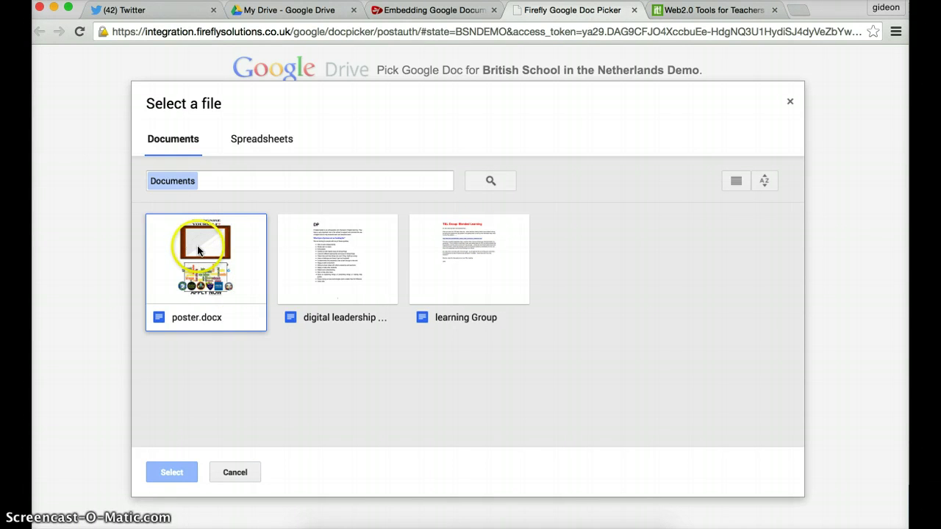
{"action": "left_click", "coordinate": [237, 307]}
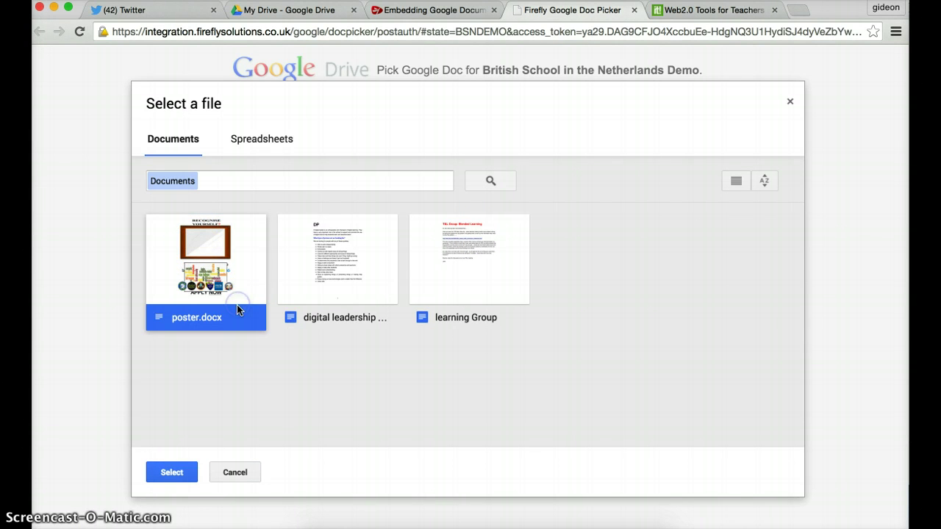
{"action": "left_click", "coordinate": [176, 472]}
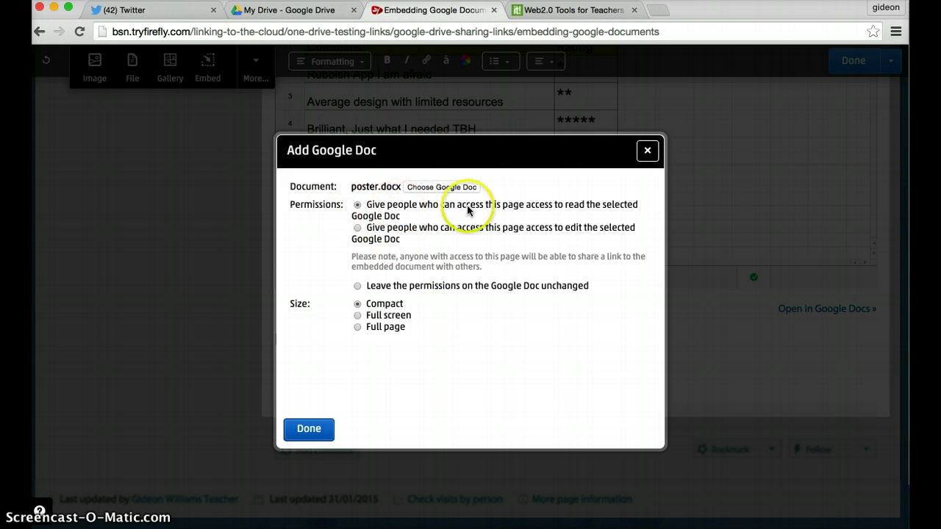
{"action": "left_click", "coordinate": [358, 229]}
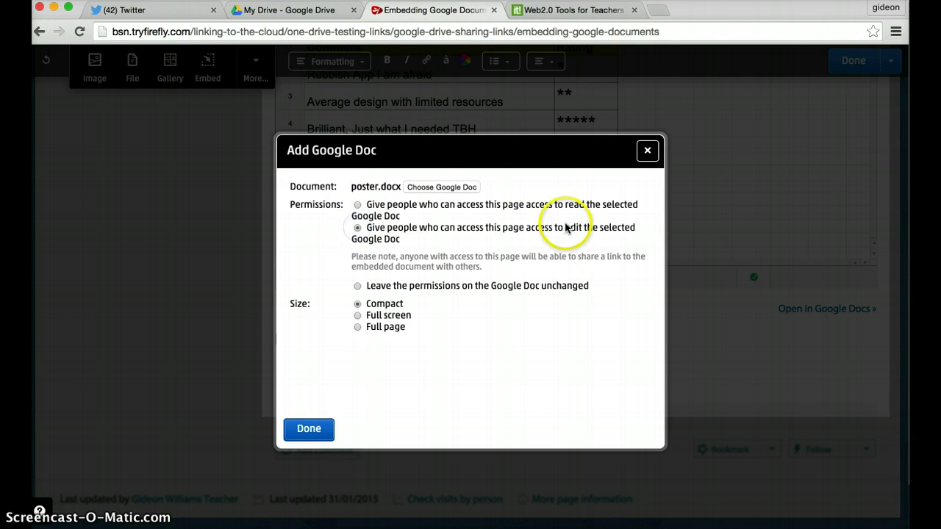
{"action": "left_click_drag", "start_coordinate": [504, 228], "coordinate": [594, 233]}
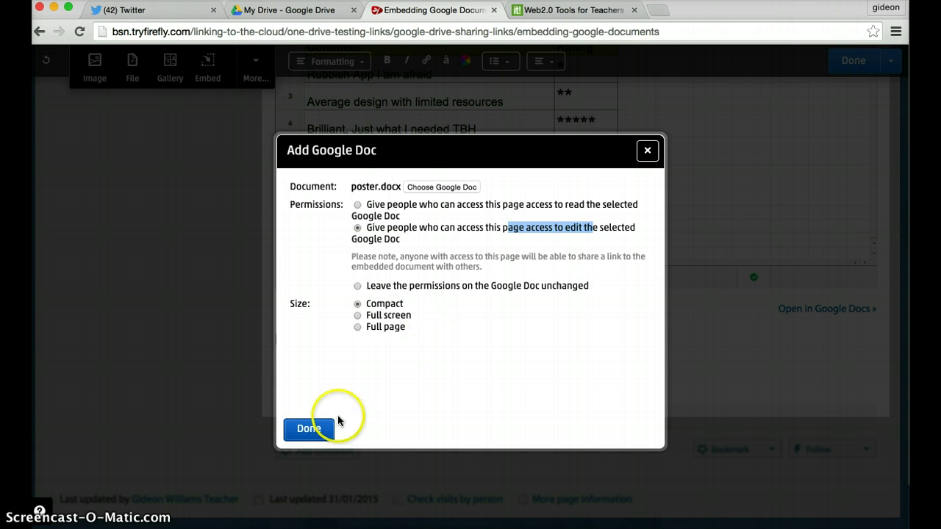
{"action": "left_click", "coordinate": [310, 434]}
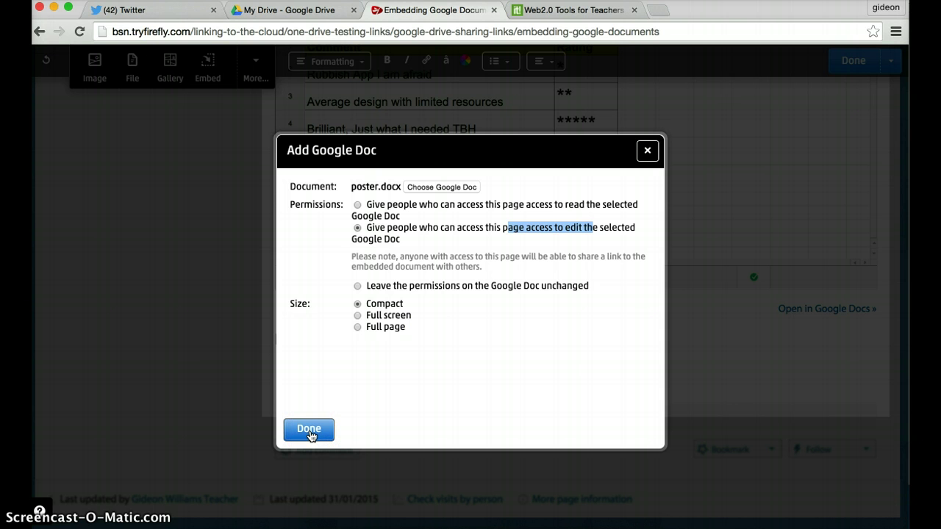
{"action": "left_click", "coordinate": [310, 434]}
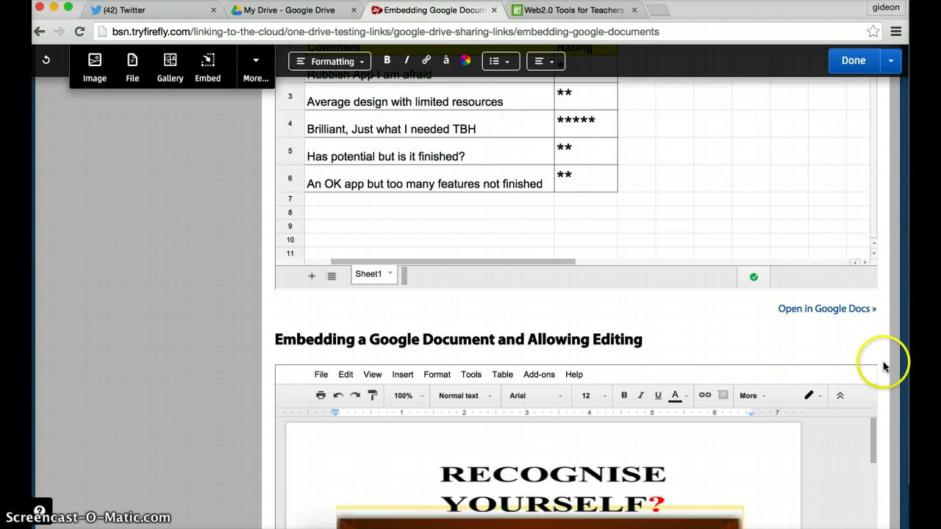
Check the embedded poster.docx and save the Firefly page with Done.
{"action": "scroll", "coordinate": [883, 366], "scroll_direction": "down", "scroll_amount": 2}
{"action": "scroll", "coordinate": [883, 366], "scroll_direction": "down", "scroll_amount": 5}
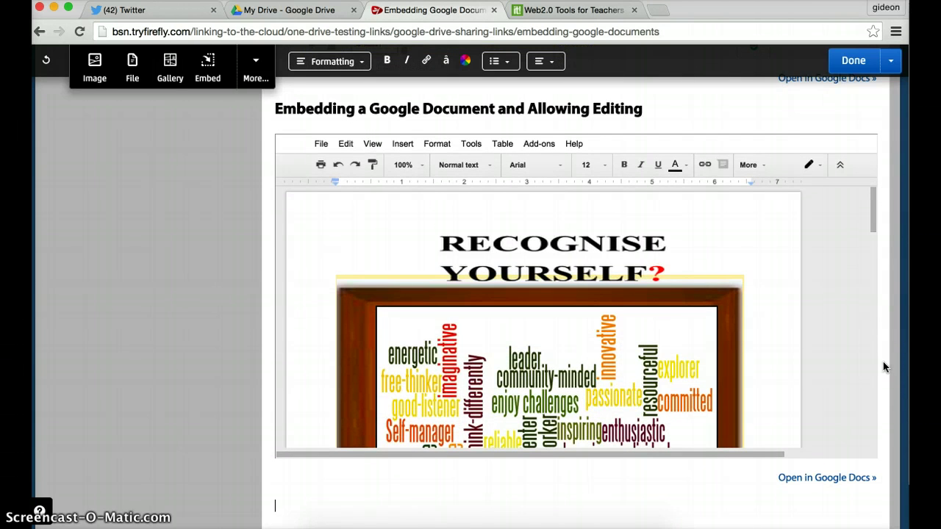
{"action": "scroll", "coordinate": [883, 366], "scroll_direction": "down", "scroll_amount": 1}
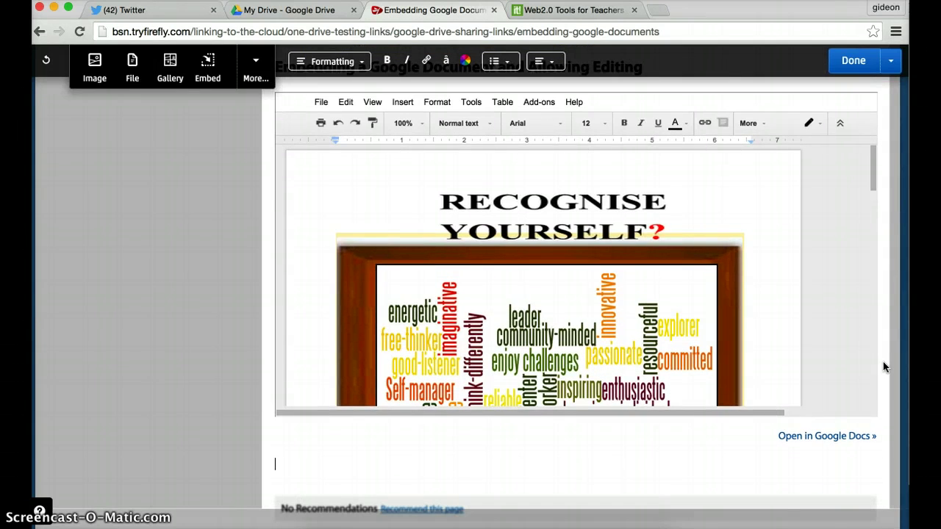
{"action": "left_click", "coordinate": [850, 64]}
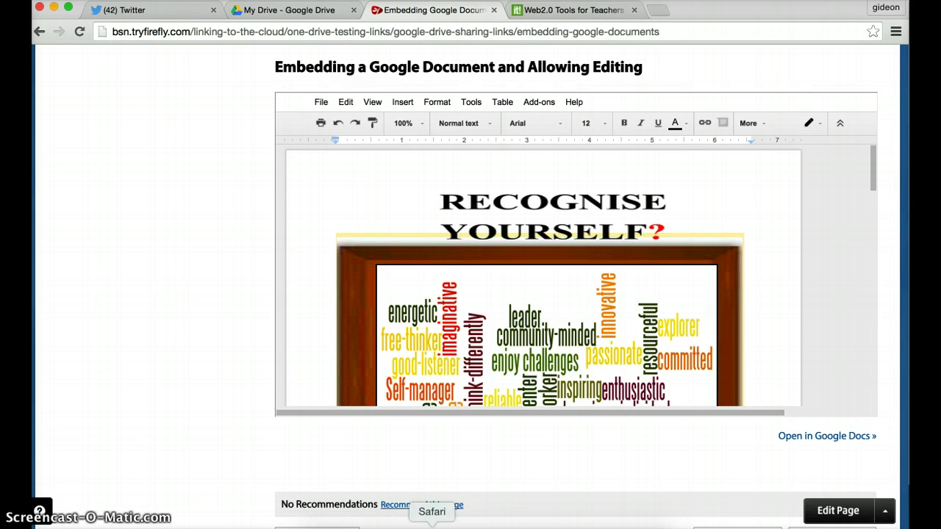
Reload the page in Safari, scroll down to the editable poster.docx embed and open its poster image.
{"action": "left_click", "coordinate": [432, 525]}
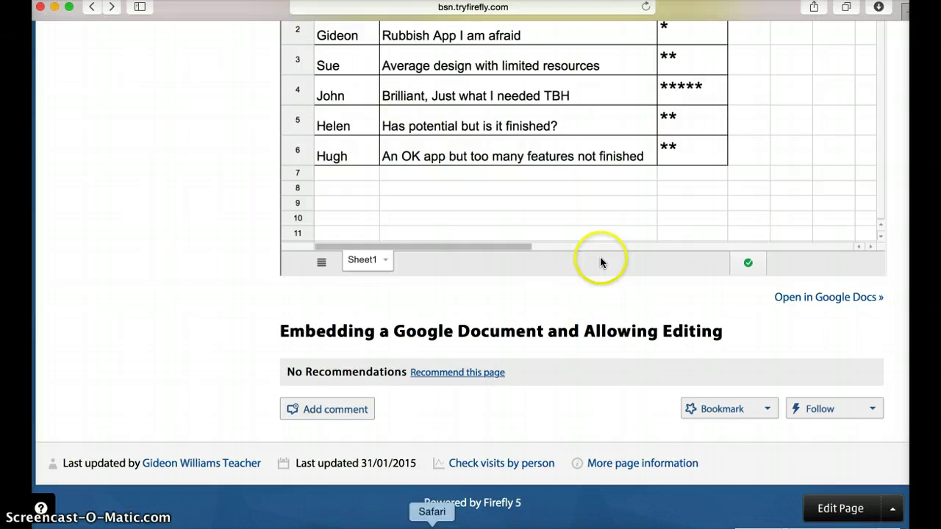
{"action": "left_click", "coordinate": [645, 8]}
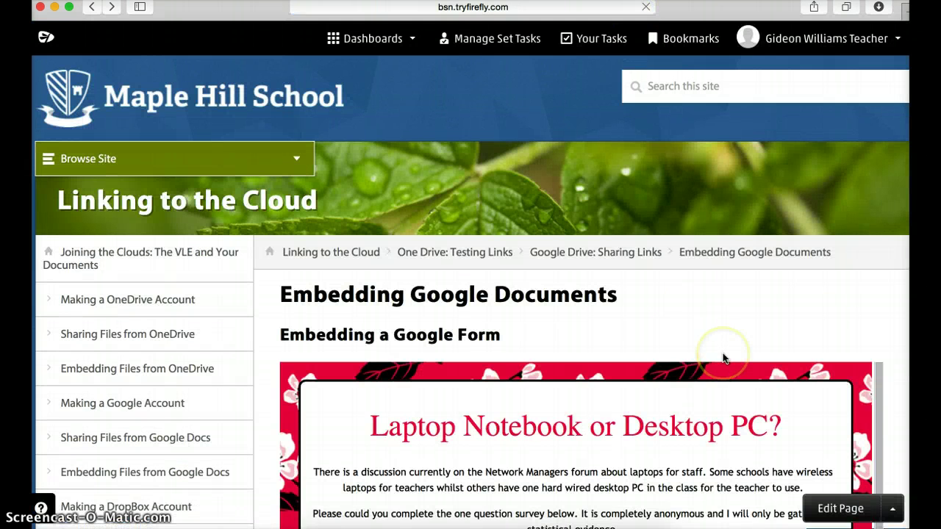
{"action": "scroll", "coordinate": [850, 287], "scroll_direction": "down", "scroll_amount": 5}
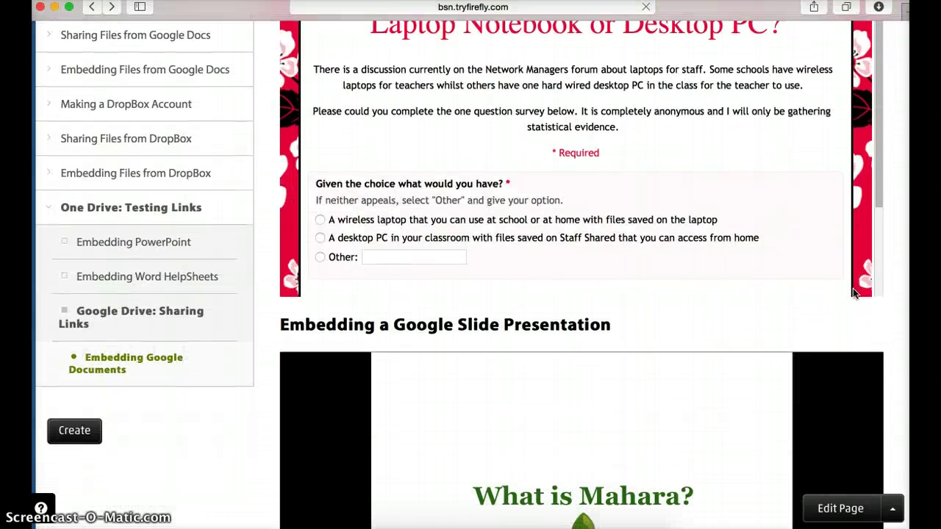
{"action": "scroll", "coordinate": [853, 293], "scroll_direction": "down", "scroll_amount": 3}
{"action": "scroll", "coordinate": [880, 333], "scroll_direction": "down", "scroll_amount": 15}
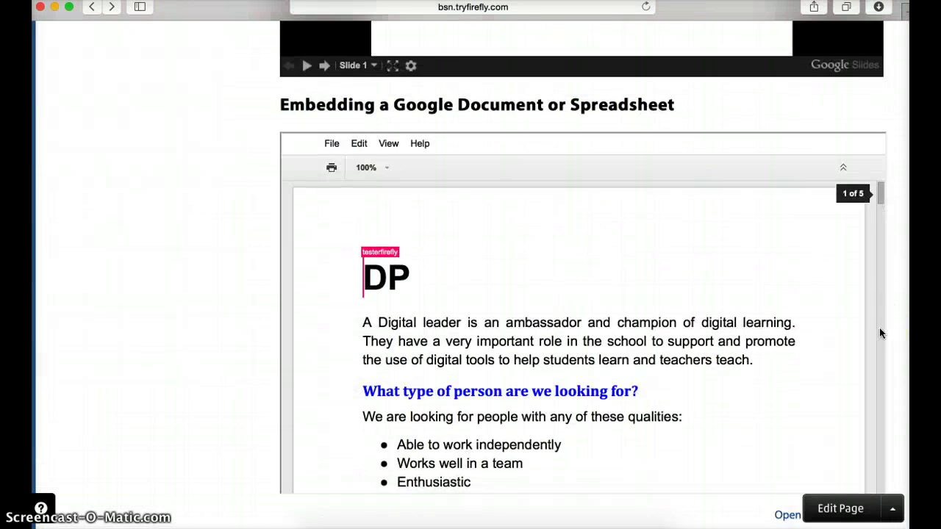
{"action": "scroll", "coordinate": [879, 333], "scroll_direction": "down", "scroll_amount": 3}
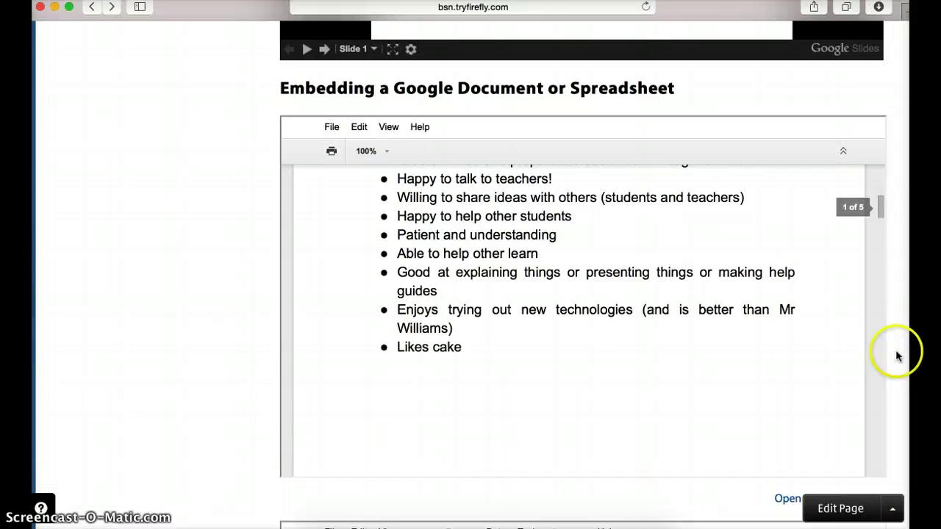
{"action": "scroll", "coordinate": [893, 358], "scroll_direction": "down", "scroll_amount": 5}
{"action": "scroll", "coordinate": [894, 358], "scroll_direction": "down", "scroll_amount": 8}
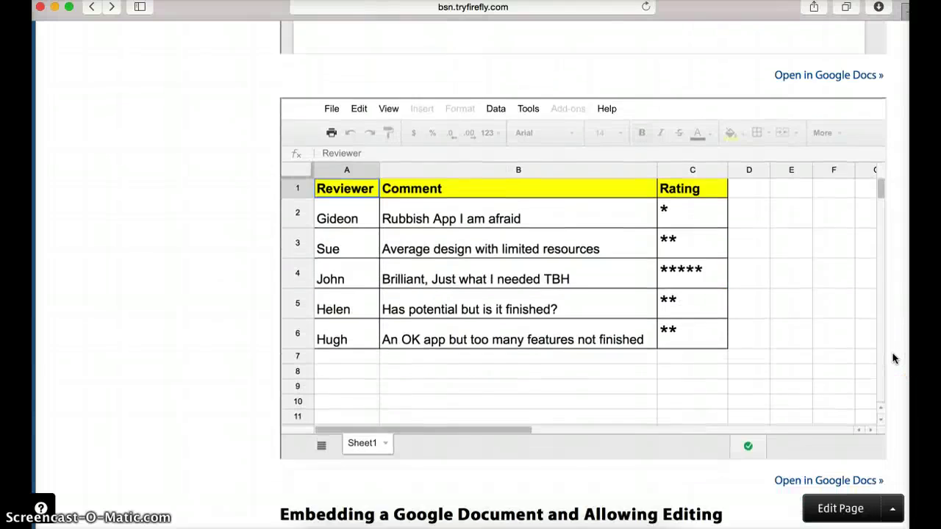
{"action": "scroll", "coordinate": [894, 358], "scroll_direction": "down", "scroll_amount": 8}
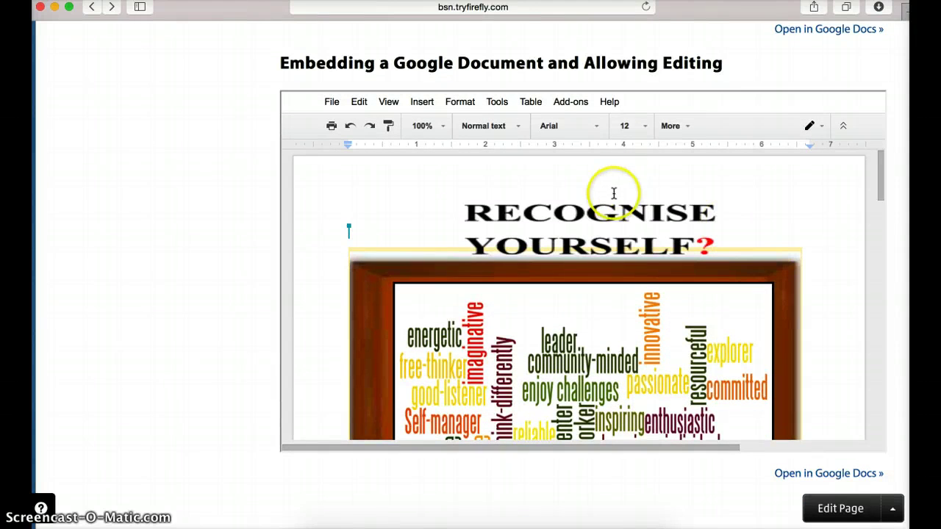
{"action": "left_click", "coordinate": [605, 212]}
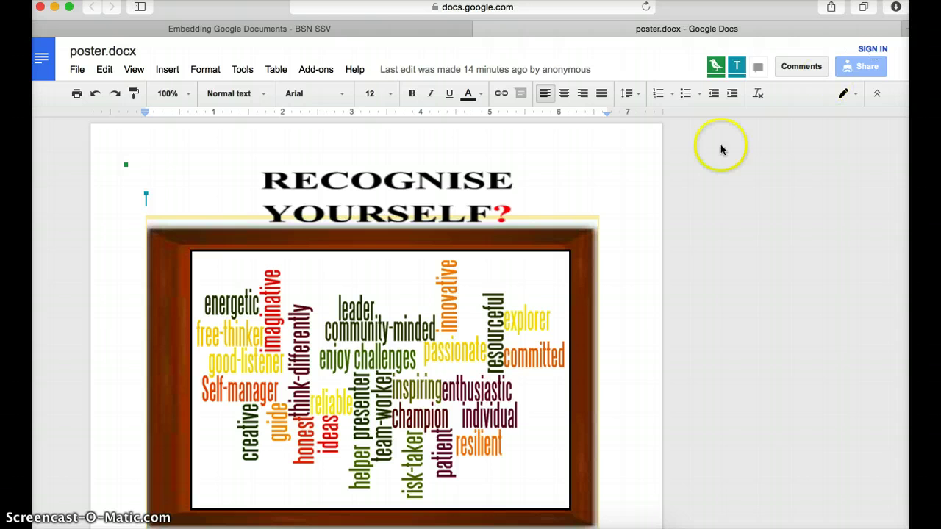
Colour the word 'qualities' red in the poster line 'You have the qualities to be'.
{"action": "scroll", "coordinate": [676, 297], "scroll_direction": "down", "scroll_amount": 1}
{"action": "scroll", "coordinate": [676, 287], "scroll_direction": "down", "scroll_amount": 3}
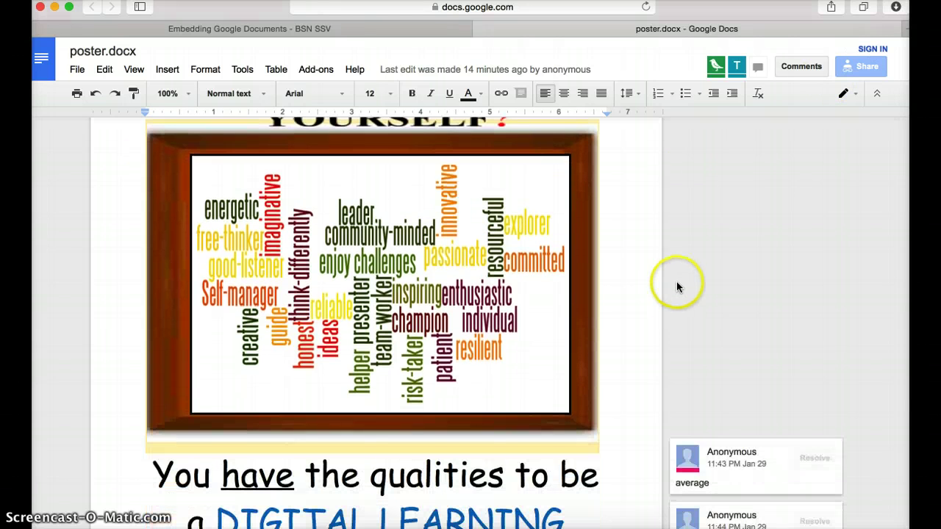
{"action": "left_click", "coordinate": [489, 479]}
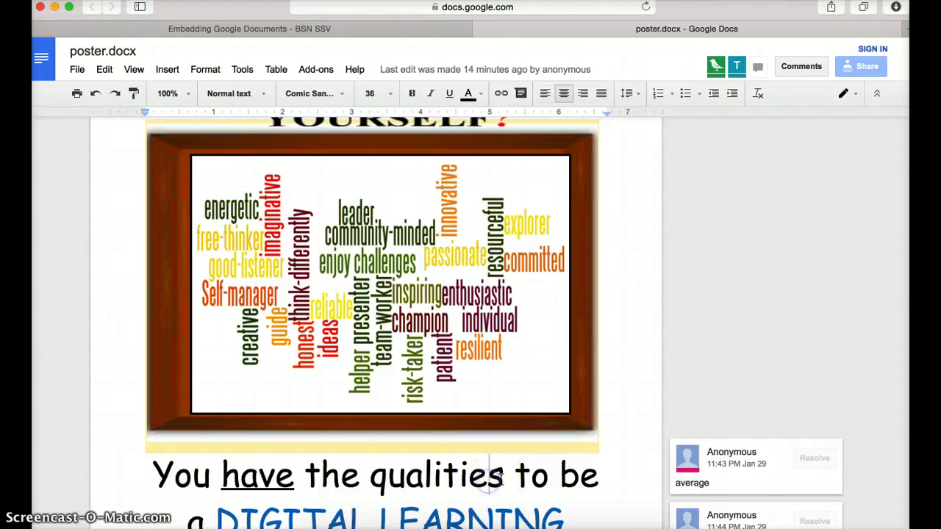
{"action": "left_click_drag", "start_coordinate": [503, 478], "coordinate": [371, 478]}
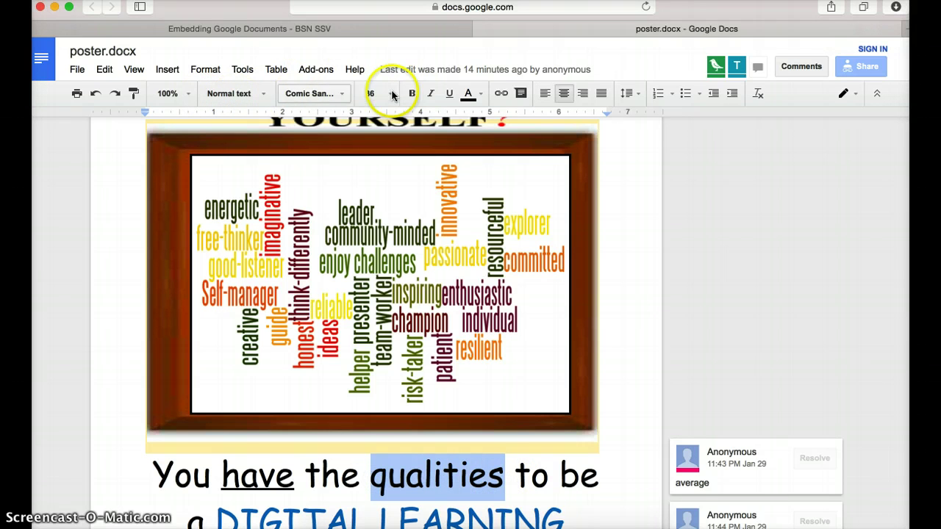
{"action": "left_click", "coordinate": [468, 95]}
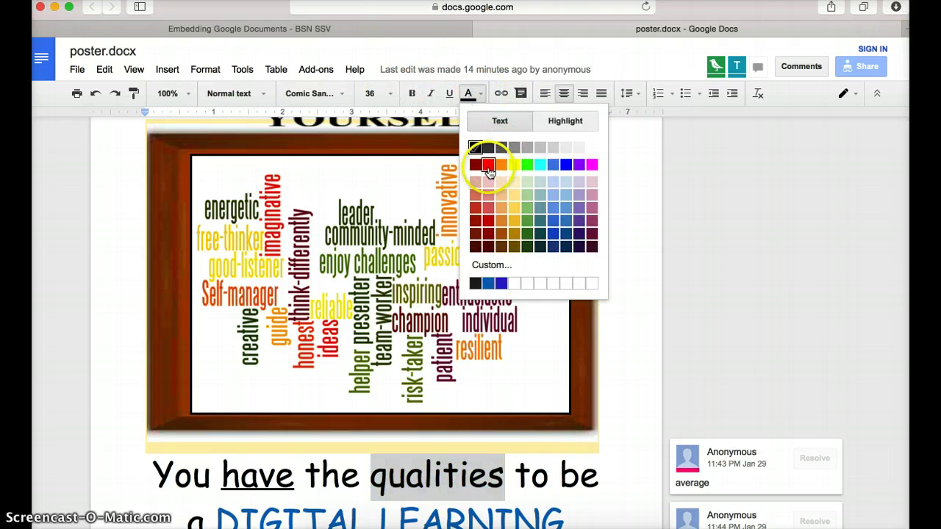
{"action": "left_click", "coordinate": [489, 165]}
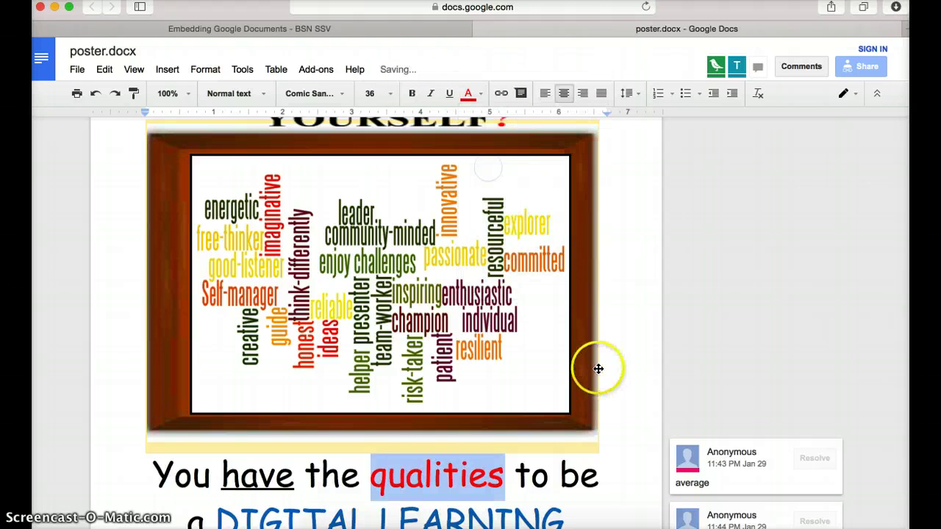
{"action": "left_click", "coordinate": [645, 455]}
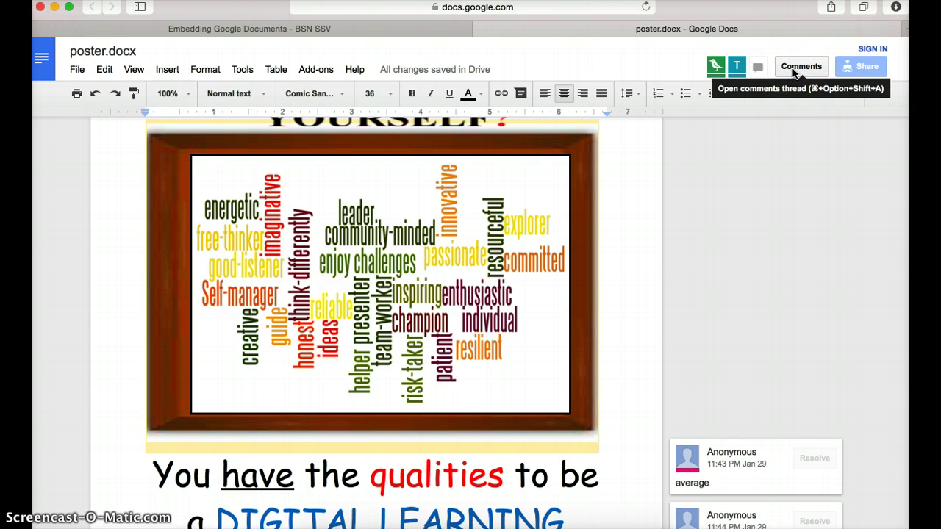
{"action": "left_click", "coordinate": [751, 237]}
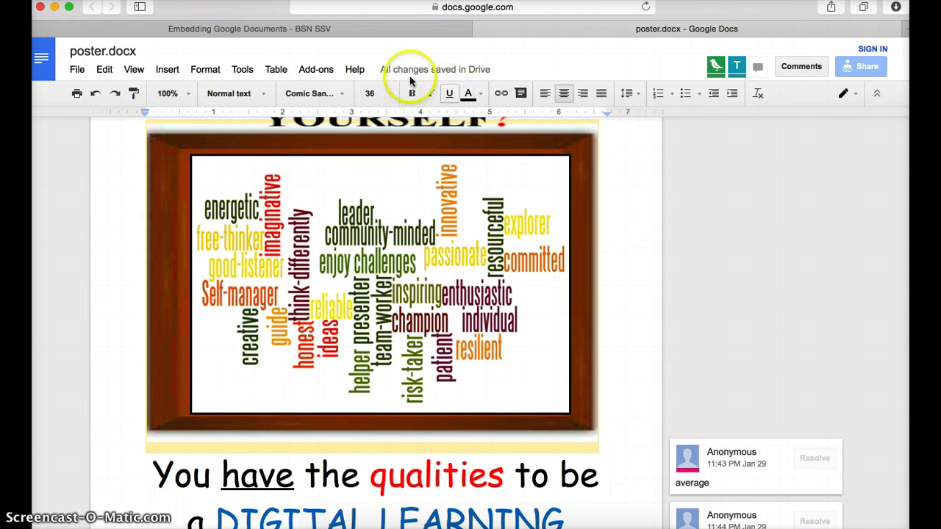
{"action": "mouse_move", "coordinate": [462, 71]}
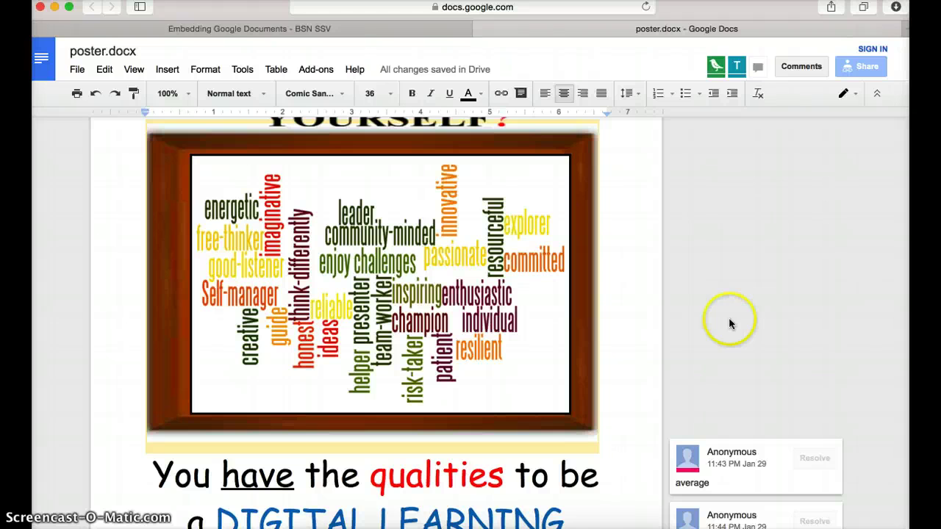
Back on the Firefly page in Chrome, enter edit mode and place the cursor below the embedded poster.
{"action": "left_click", "coordinate": [625, 525]}
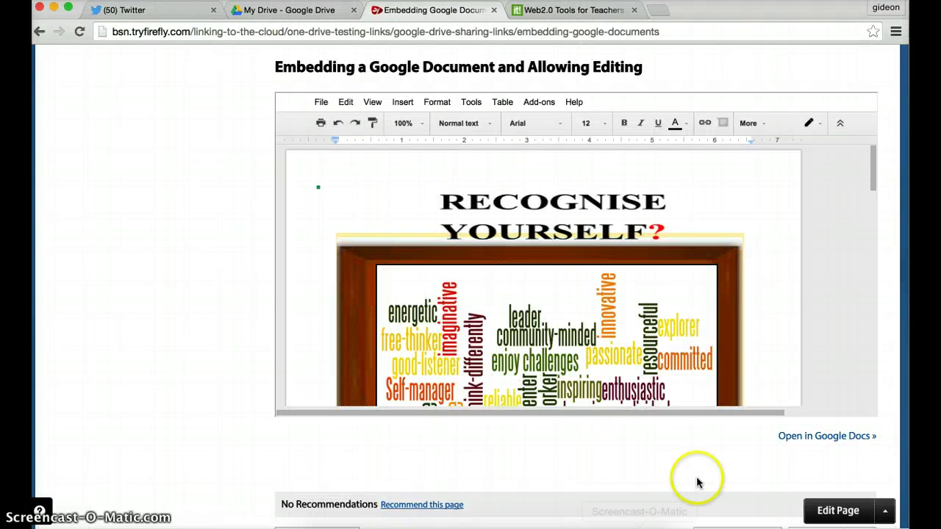
{"action": "left_click", "coordinate": [828, 514]}
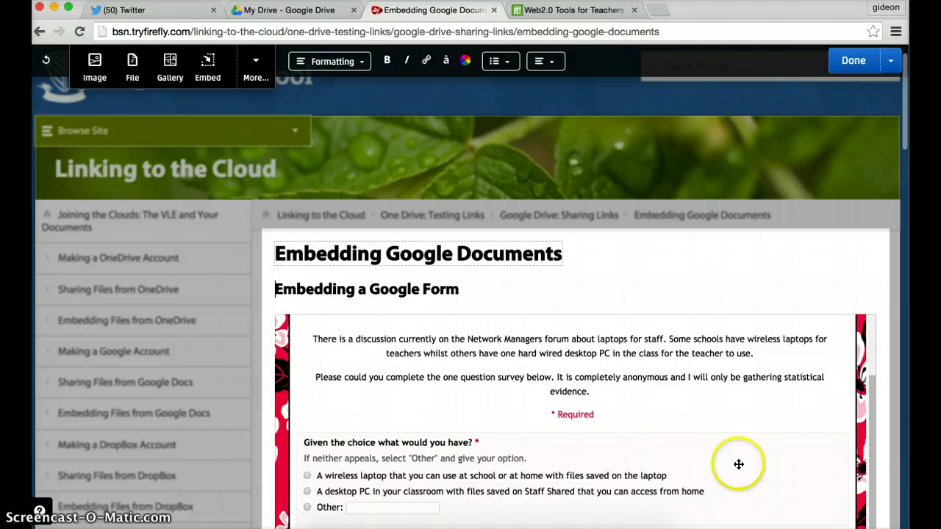
{"action": "scroll", "coordinate": [739, 465], "scroll_direction": "down", "scroll_amount": 20}
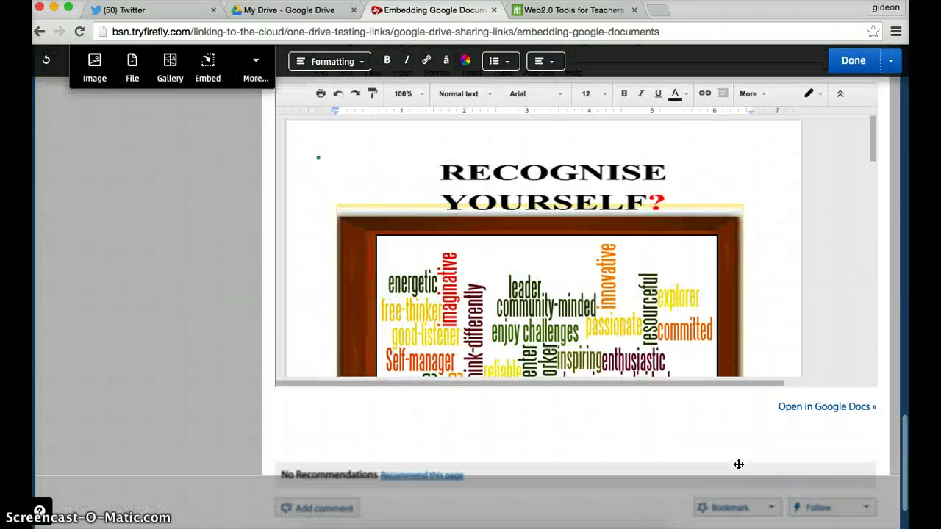
{"action": "scroll", "coordinate": [738, 464], "scroll_direction": "down", "scroll_amount": 3}
{"action": "left_click", "coordinate": [606, 389]}
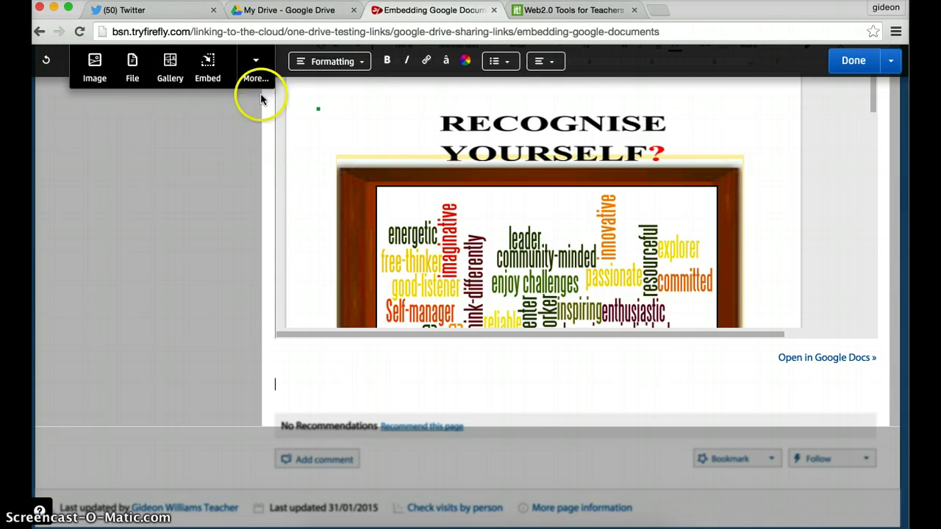
Insert a Google Doc block using the Digital Leader Badges Framework - Final Sept 2014 spreadsheet, with visitor edit access.
{"action": "left_click", "coordinate": [256, 70]}
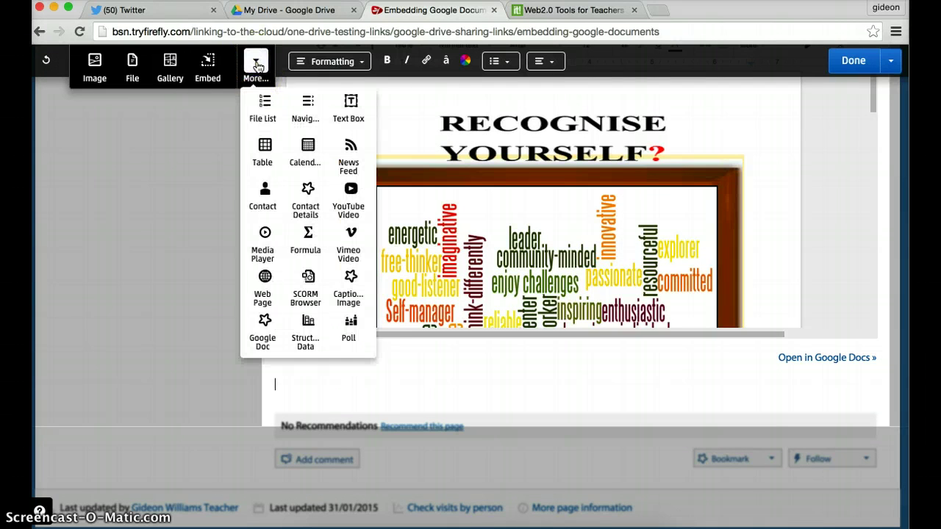
{"action": "left_click", "coordinate": [262, 336]}
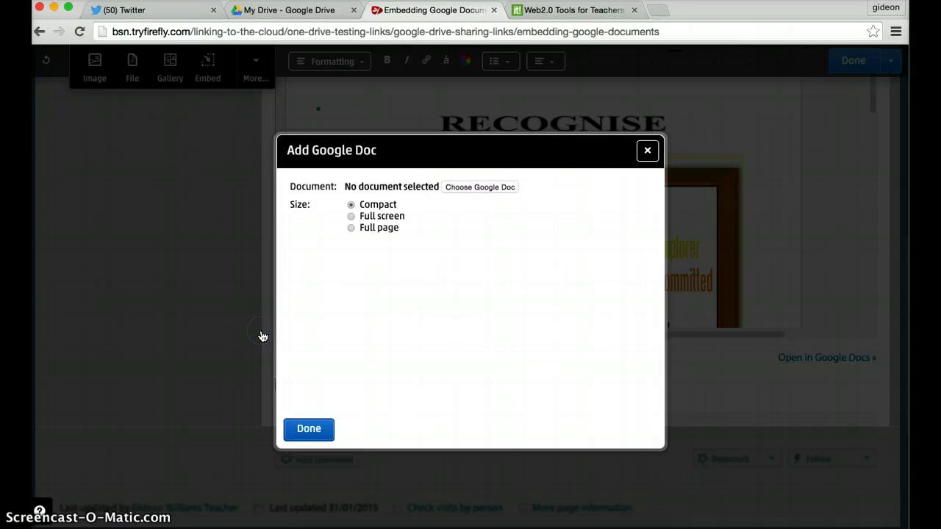
{"action": "left_click", "coordinate": [484, 189]}
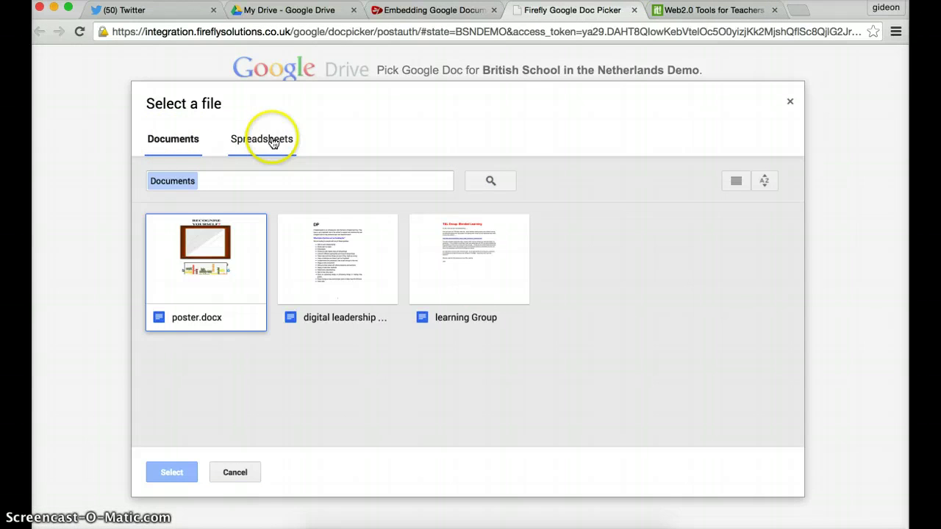
{"action": "left_click", "coordinate": [272, 142]}
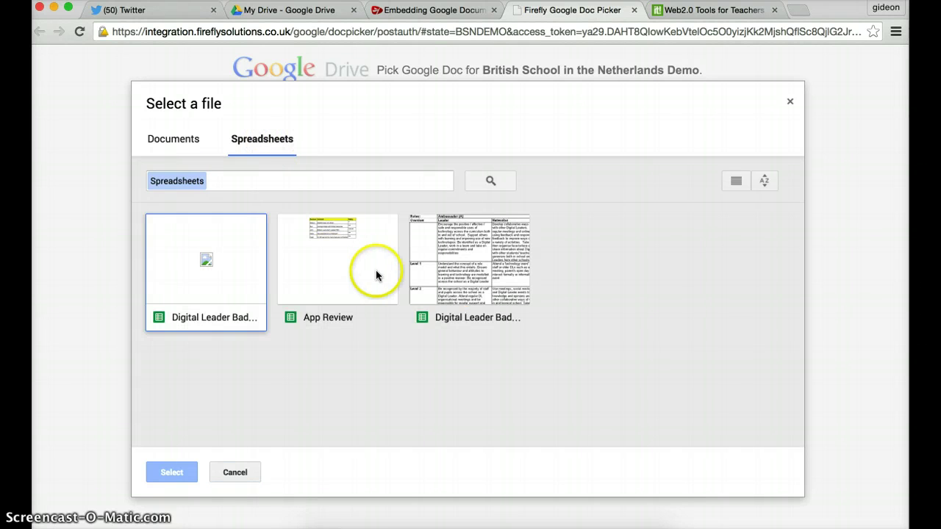
{"action": "left_click", "coordinate": [471, 265]}
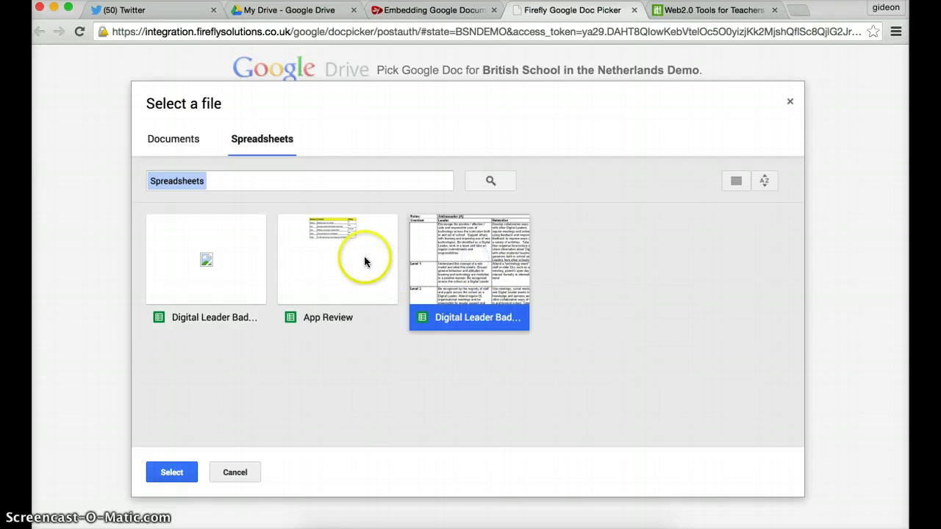
{"action": "left_click", "coordinate": [162, 477]}
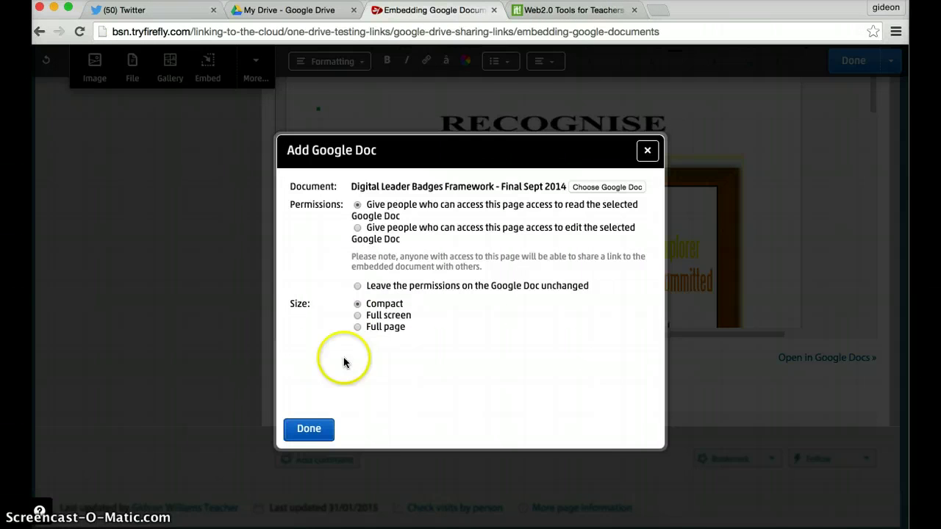
{"action": "left_click", "coordinate": [357, 227]}
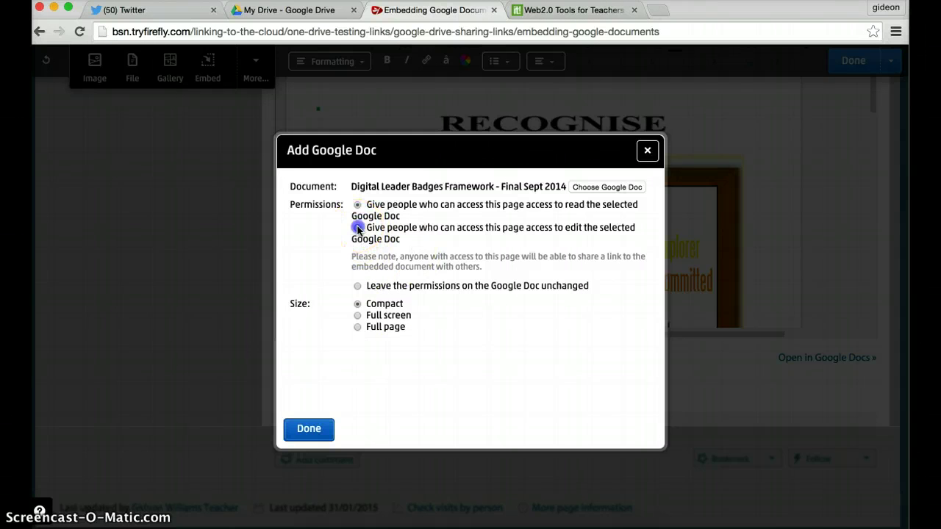
{"action": "left_click", "coordinate": [307, 430]}
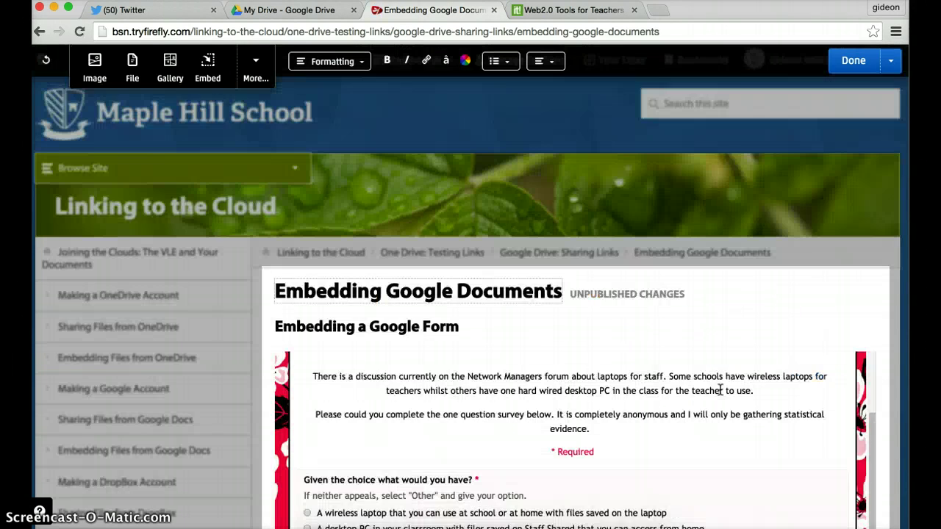
Place the cursor below the Role progression spreadsheet embed and save the page with Done.
{"action": "scroll", "coordinate": [721, 390], "scroll_direction": "down", "scroll_amount": 10}
{"action": "scroll", "coordinate": [720, 389], "scroll_direction": "down", "scroll_amount": 20}
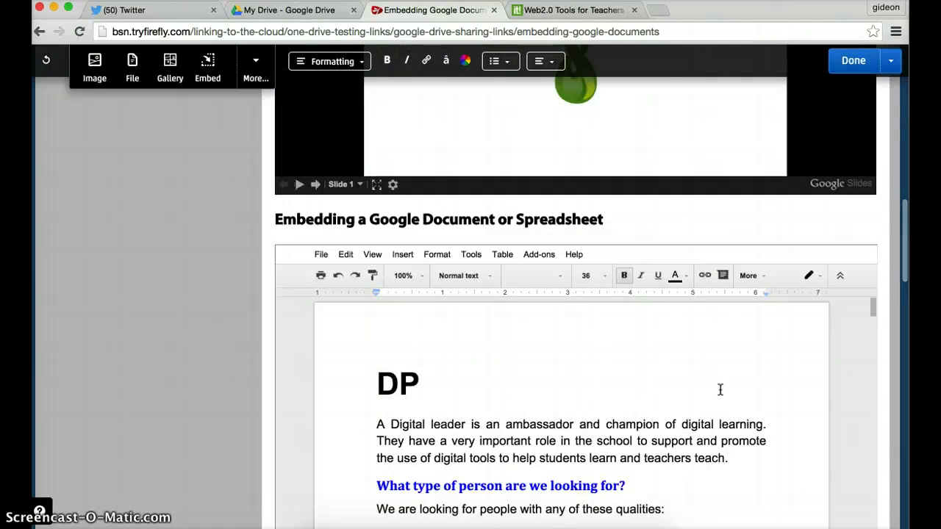
{"action": "scroll", "coordinate": [720, 390], "scroll_direction": "down", "scroll_amount": 1}
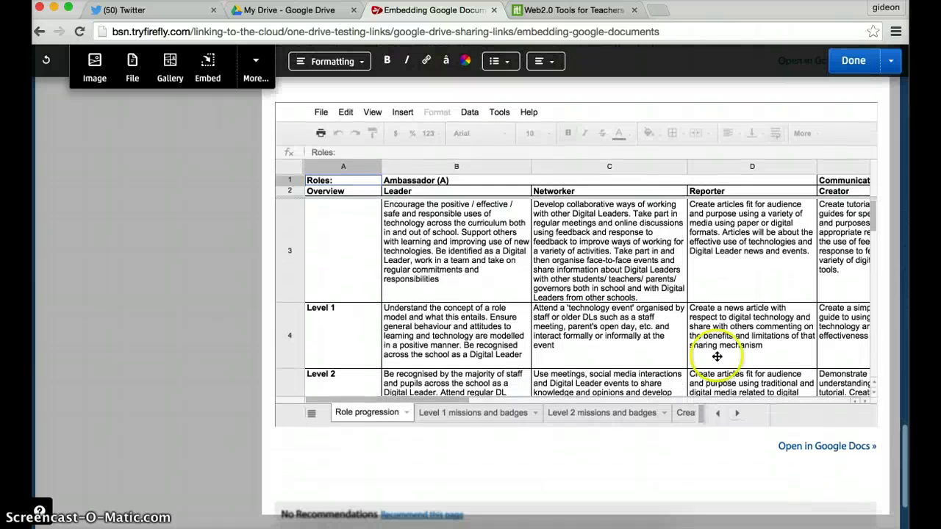
{"action": "left_click", "coordinate": [657, 265]}
{"action": "left_click", "coordinate": [755, 328]}
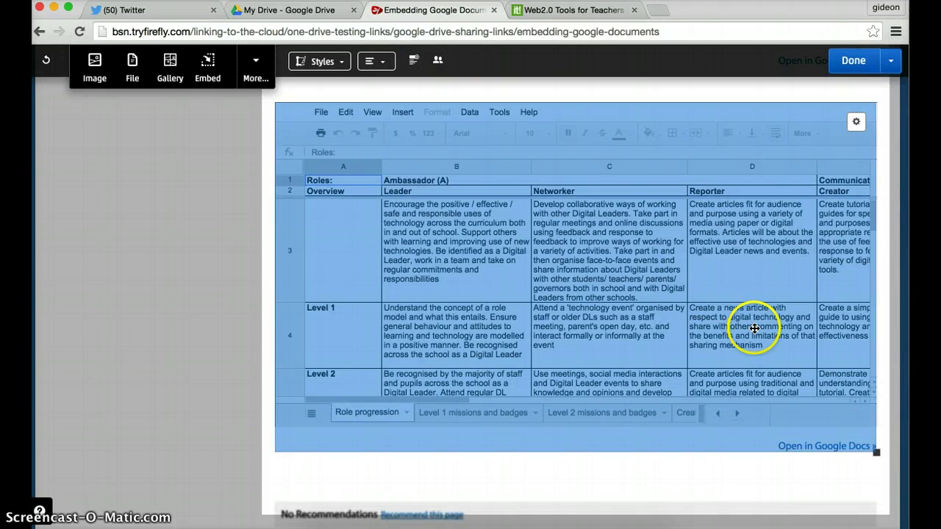
{"action": "left_click", "coordinate": [746, 469]}
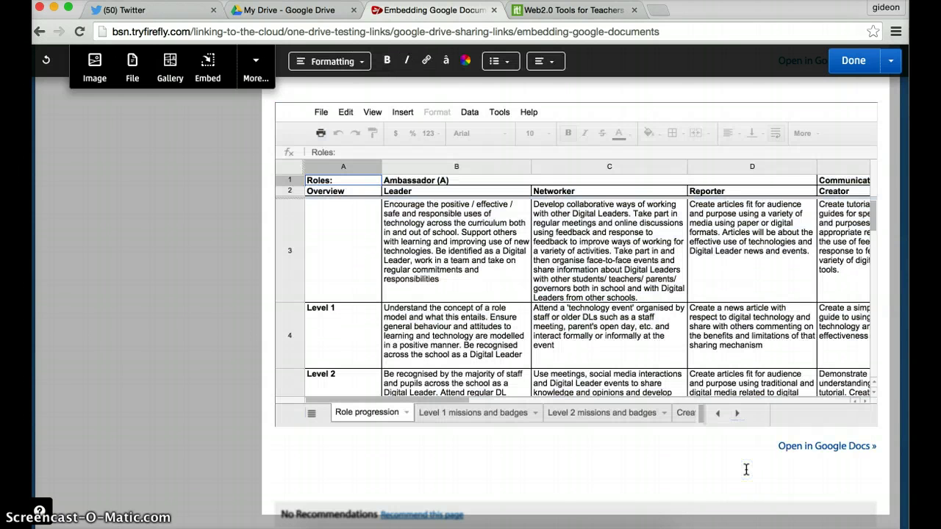
{"action": "left_click", "coordinate": [741, 380]}
{"action": "left_click", "coordinate": [858, 62]}
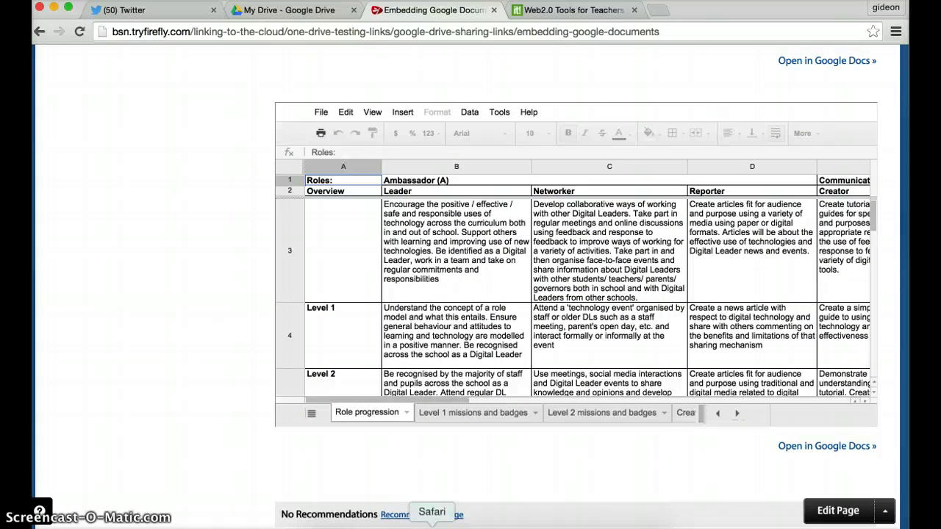
Switch to Safari's Embedding Google Documents tab and reload it to fetch the saved page.
{"action": "left_click", "coordinate": [432, 523]}
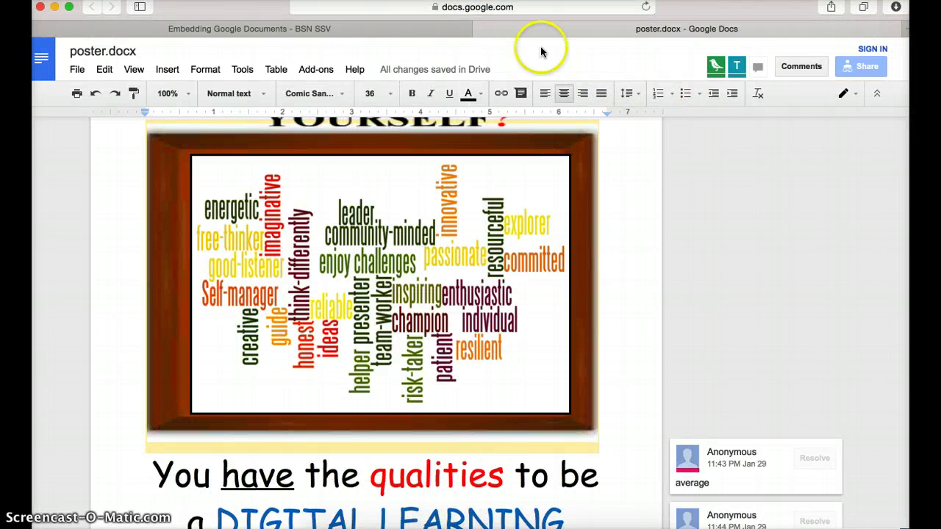
{"action": "left_click", "coordinate": [334, 29]}
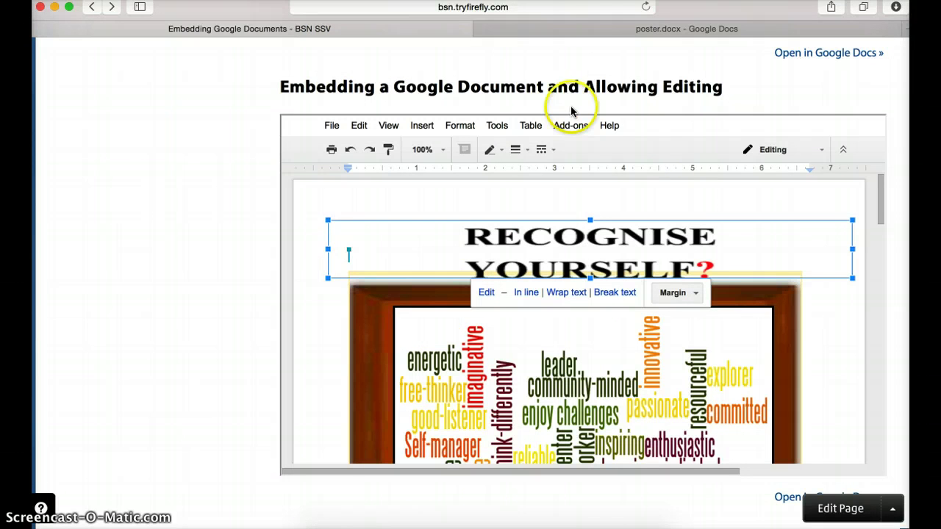
{"action": "left_click", "coordinate": [223, 254]}
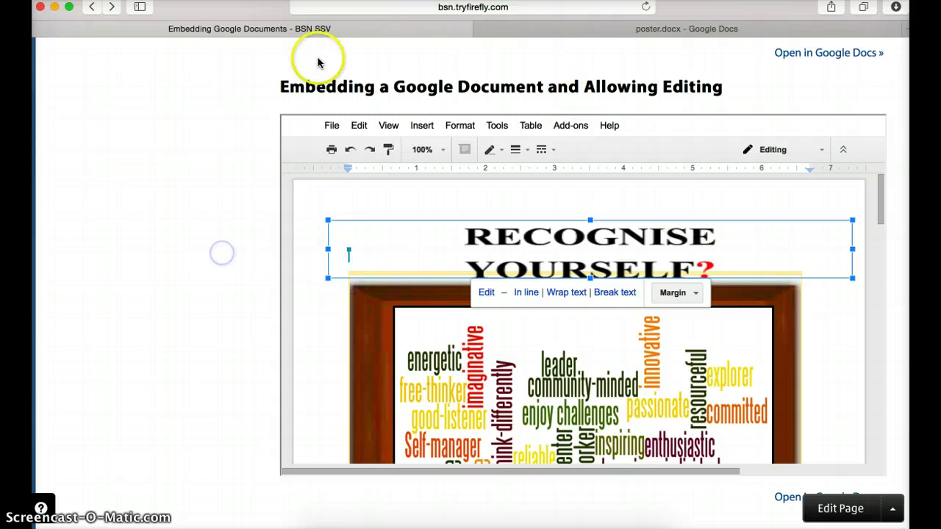
{"action": "left_click", "coordinate": [269, 34]}
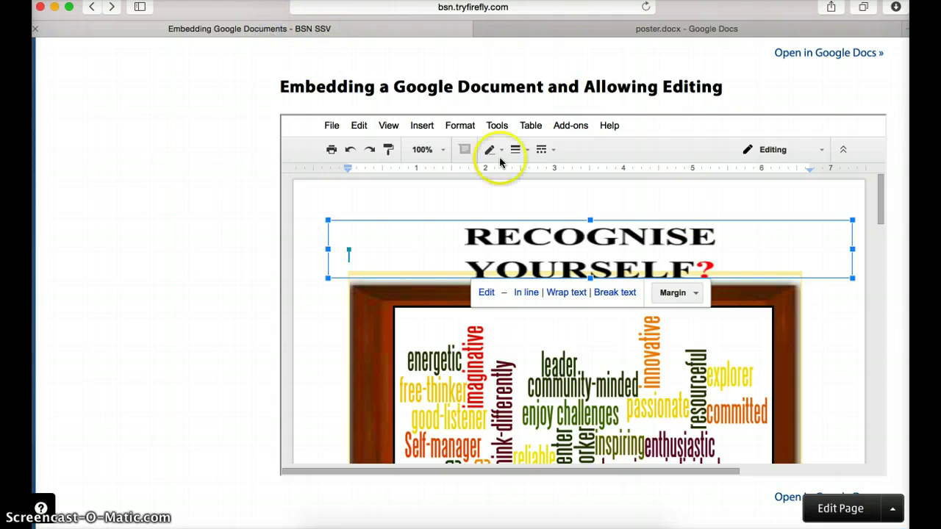
{"action": "left_click", "coordinate": [646, 9]}
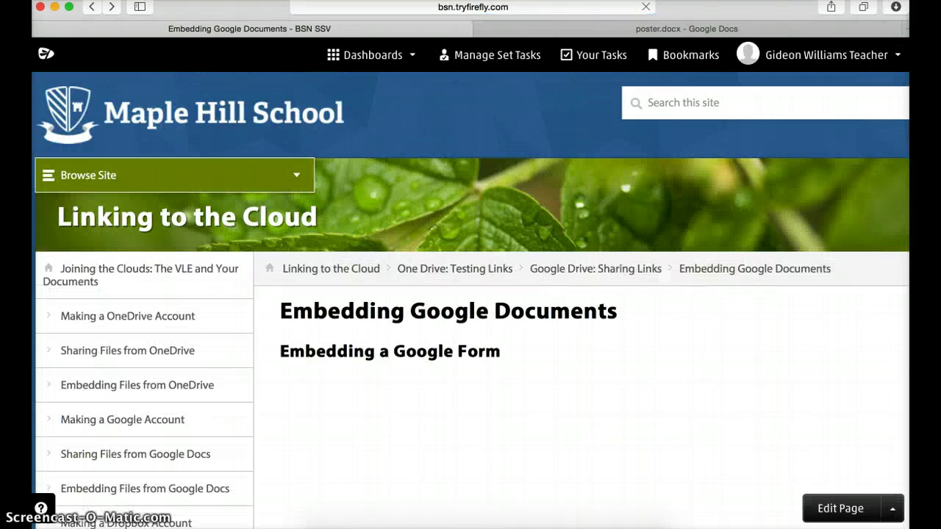
Scroll down to the editable spreadsheet embed and select the Networker description in cell C3.
{"action": "scroll", "coordinate": [814, 338], "scroll_direction": "down", "scroll_amount": 5}
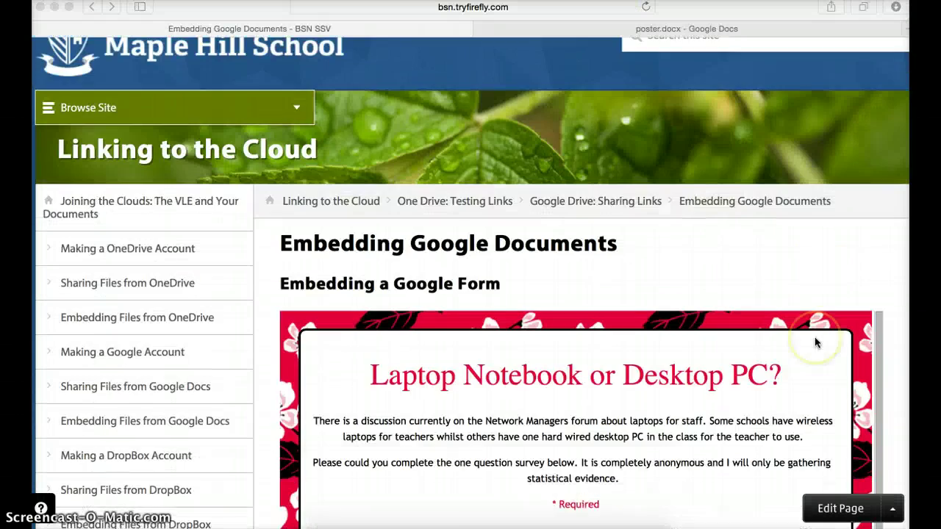
{"action": "scroll", "coordinate": [815, 342], "scroll_direction": "down", "scroll_amount": 8}
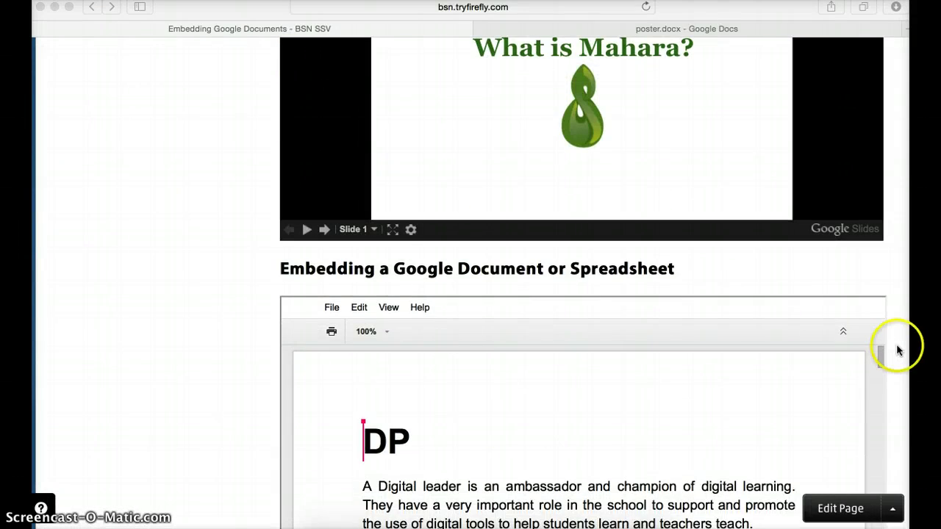
{"action": "scroll", "coordinate": [896, 344], "scroll_direction": "down", "scroll_amount": 12}
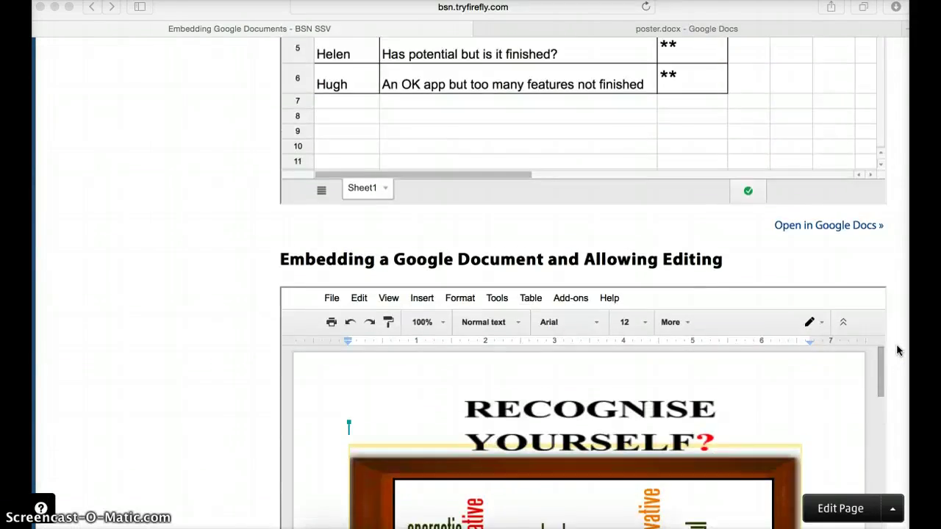
{"action": "scroll", "coordinate": [896, 344], "scroll_direction": "down", "scroll_amount": 9}
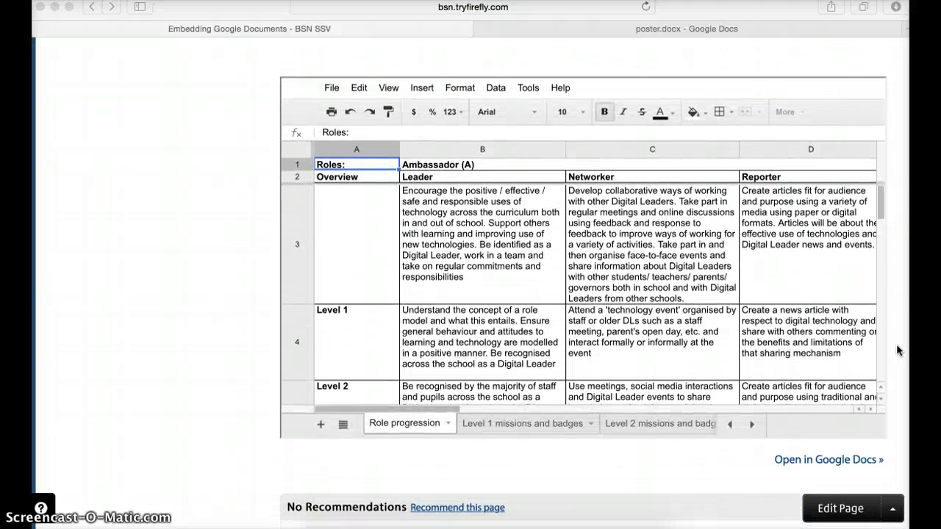
{"action": "left_click", "coordinate": [732, 275]}
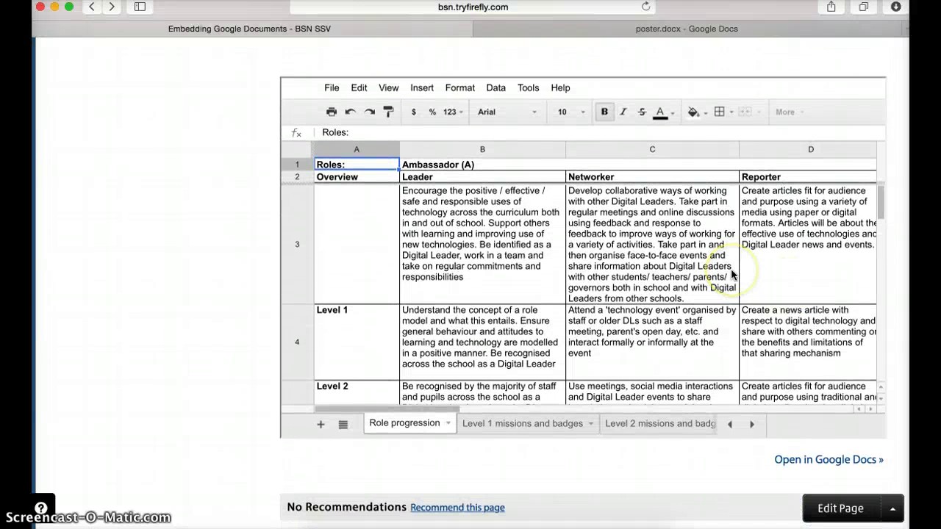
{"action": "left_click", "coordinate": [732, 275]}
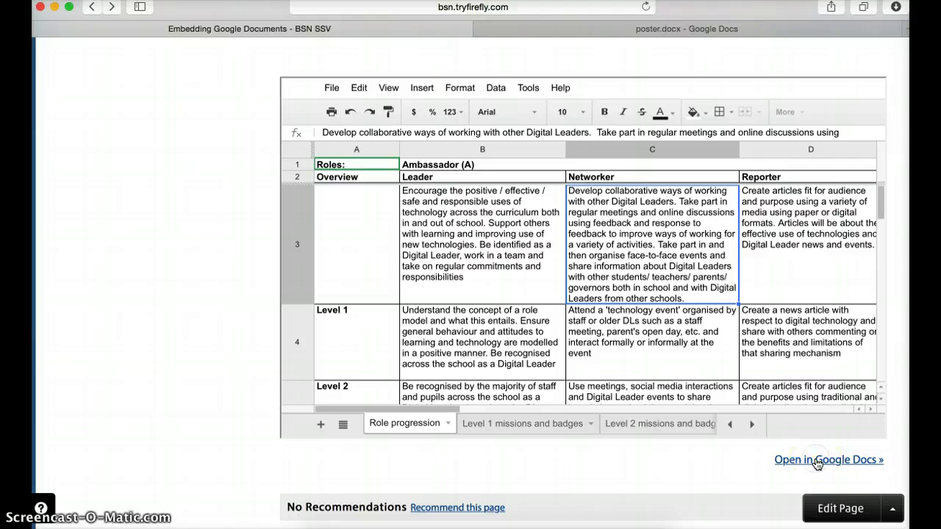
Open the spreadsheet in Google Sheets and fill the Reporter cell D3 yellow.
{"action": "left_click", "coordinate": [817, 461]}
{"action": "left_click", "coordinate": [829, 426]}
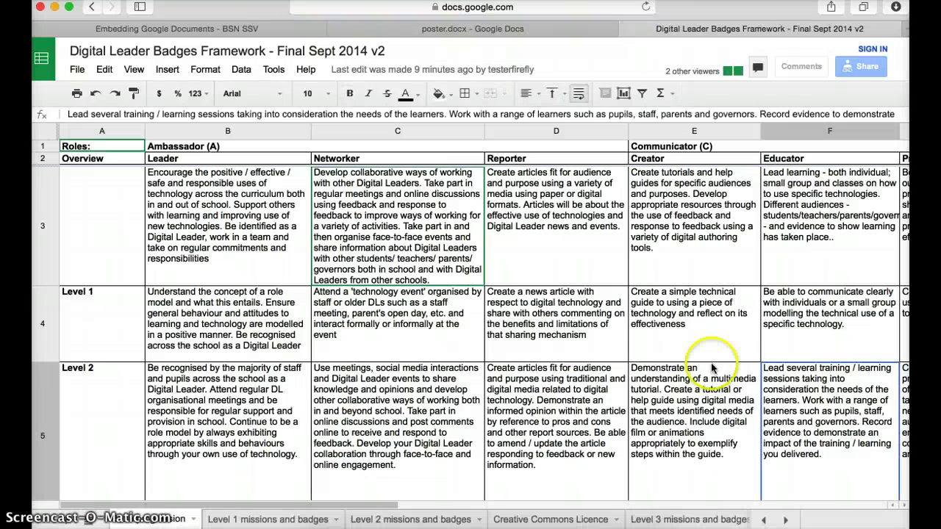
{"action": "left_click", "coordinate": [527, 219]}
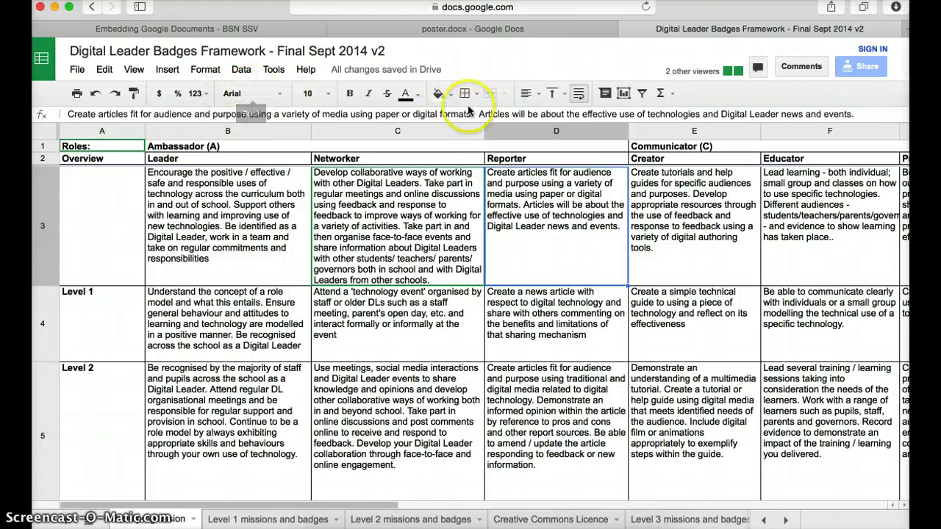
{"action": "left_click", "coordinate": [438, 94]}
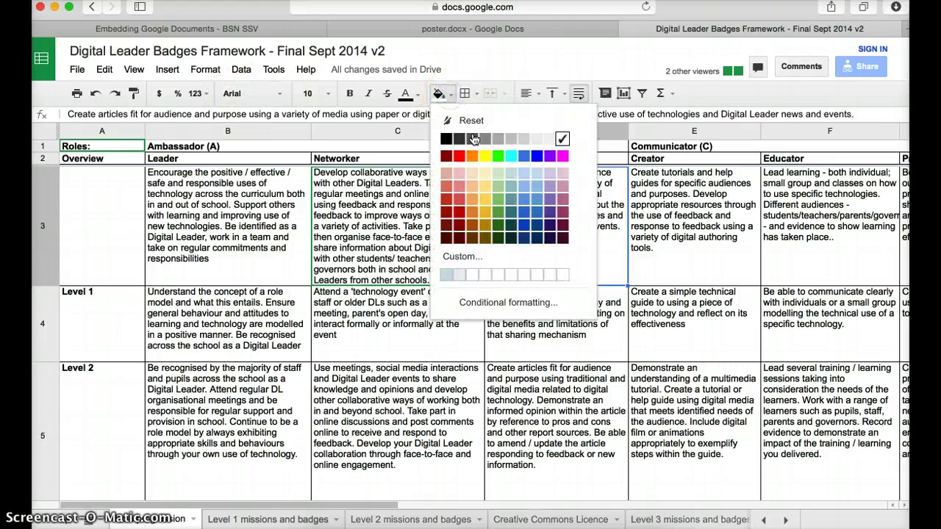
{"action": "left_click", "coordinate": [484, 155]}
Fill Leader Level 1 cell B4 orange and Creator Level 2 cell E5 blue, then return to the Firefly tab.
{"action": "left_click", "coordinate": [266, 305]}
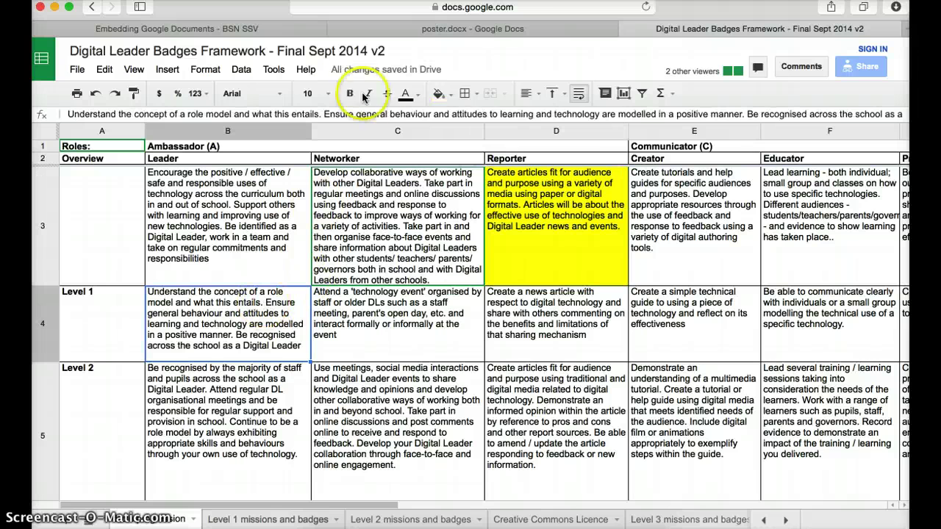
{"action": "left_click", "coordinate": [444, 95]}
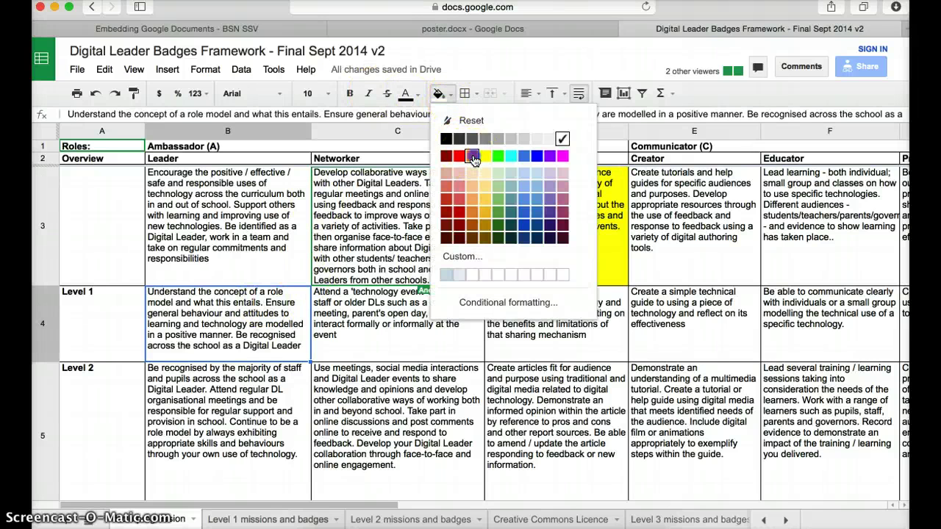
{"action": "left_click", "coordinate": [473, 157]}
{"action": "left_click", "coordinate": [658, 401]}
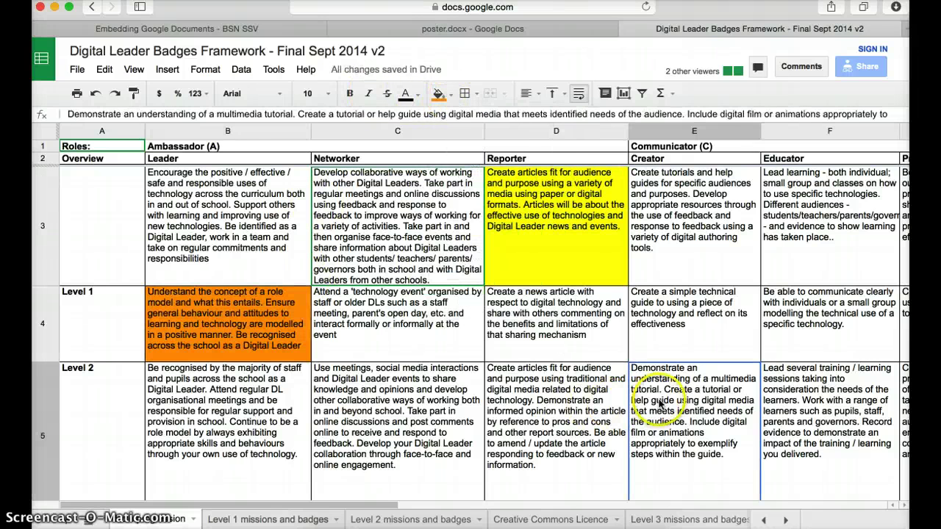
{"action": "left_click", "coordinate": [449, 96]}
{"action": "left_click", "coordinate": [526, 207]}
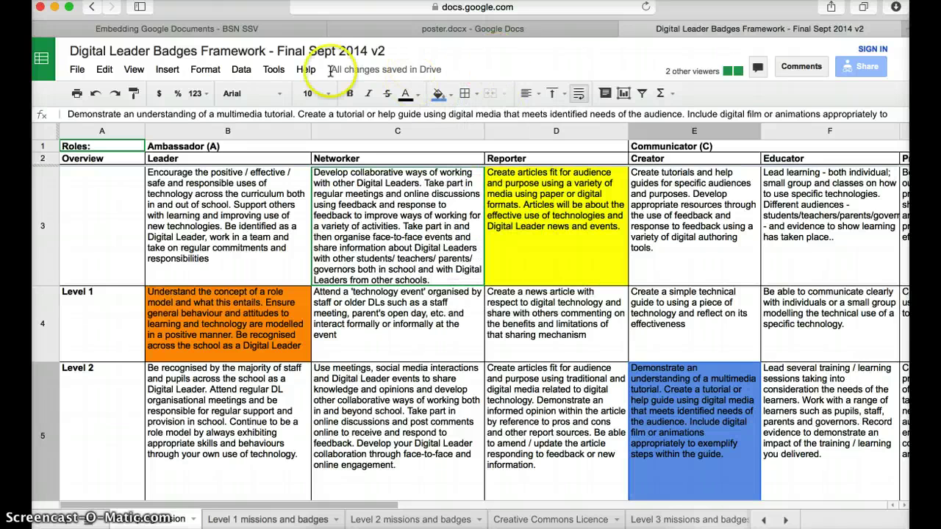
{"action": "mouse_move", "coordinate": [483, 73]}
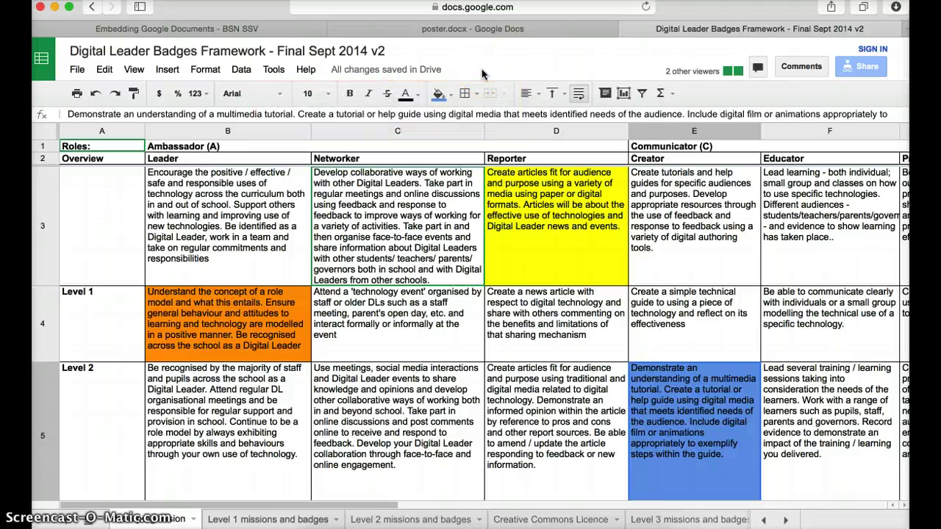
{"action": "left_click", "coordinate": [513, 65]}
{"action": "left_click", "coordinate": [250, 31]}
{"action": "left_click", "coordinate": [684, 343]}
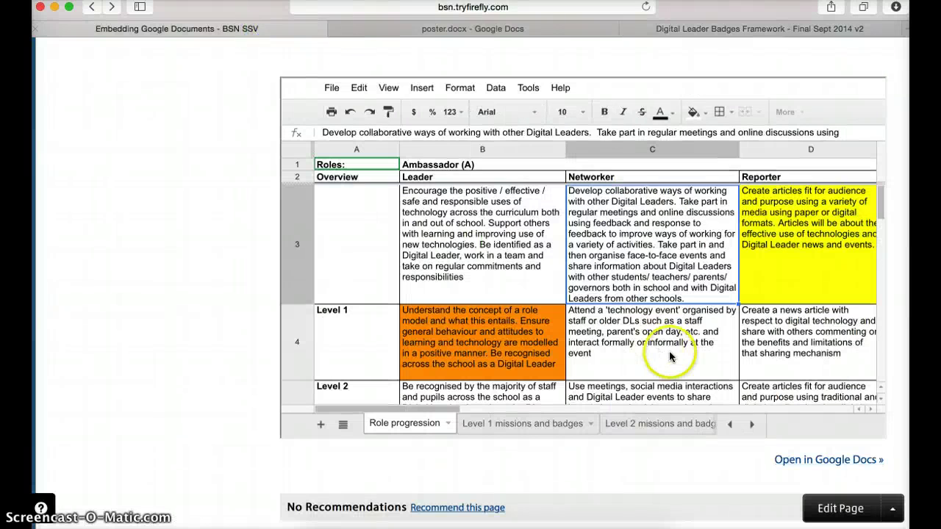